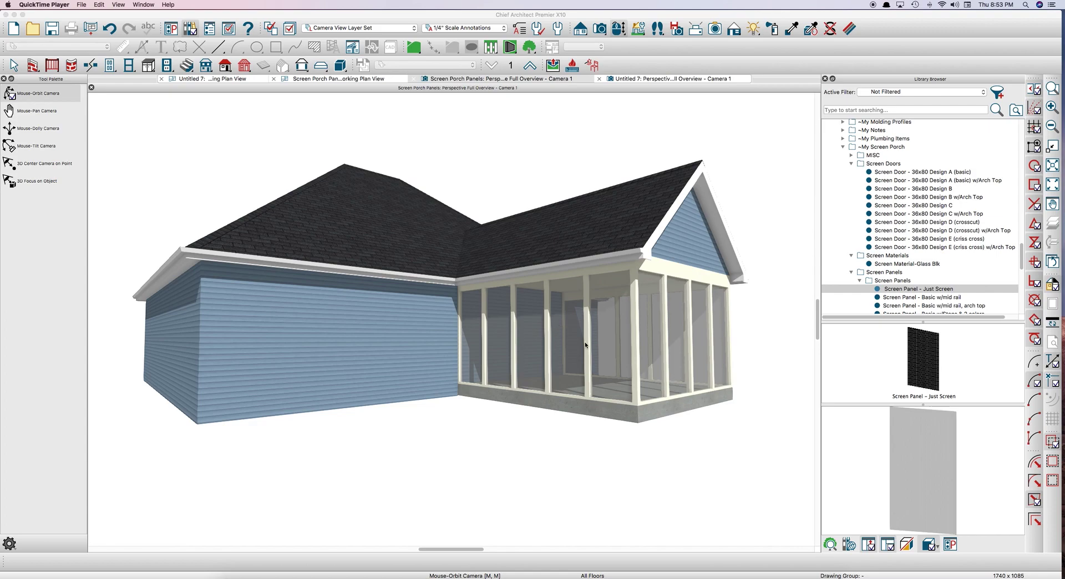
Scroll the Library Browser down to the My Screen Porch screen panels.
scroll(910, 270, "down", 3)
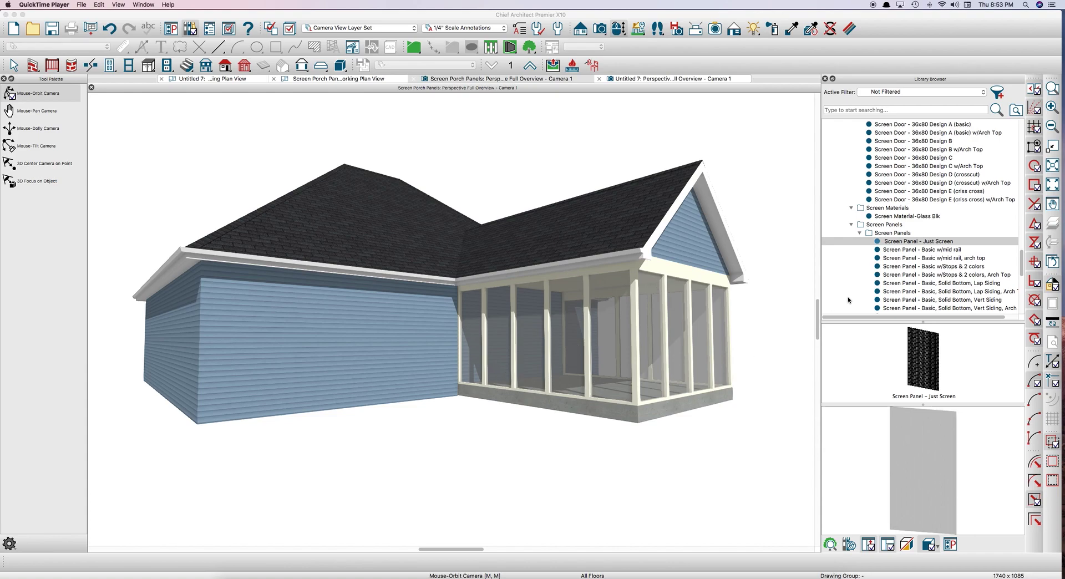
scroll(908, 268, "down", 3)
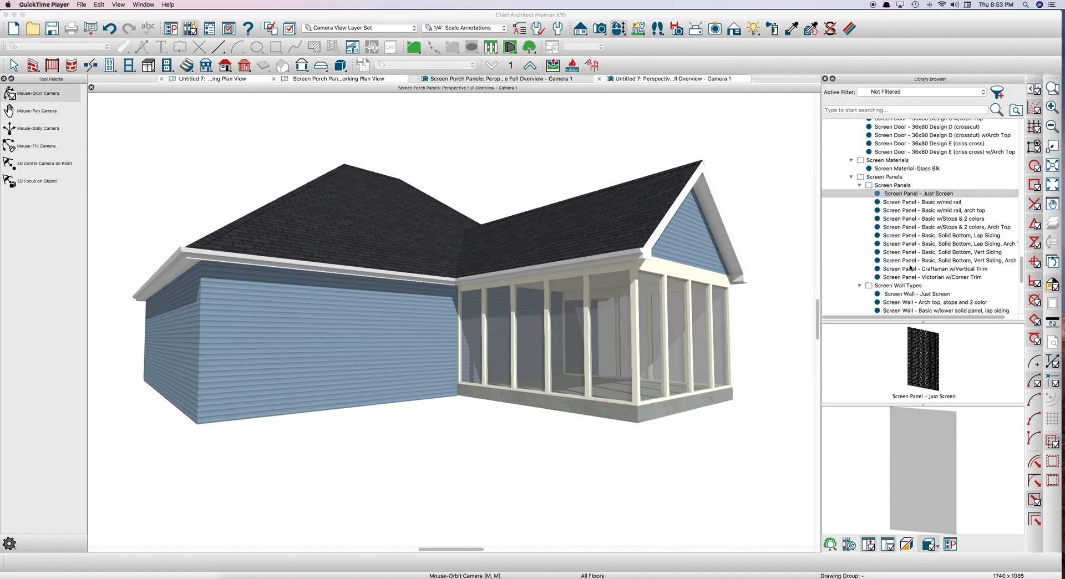
Apply the arched lap-siding solid-bottom screen panel to the front and side porch walls.
left_click(935, 244)
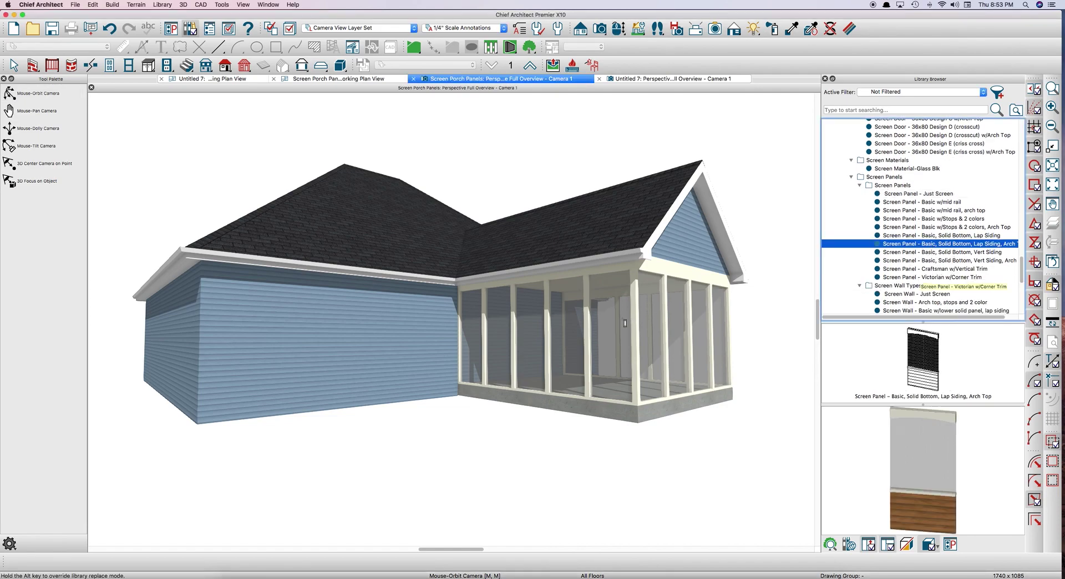
left_click(570, 344)
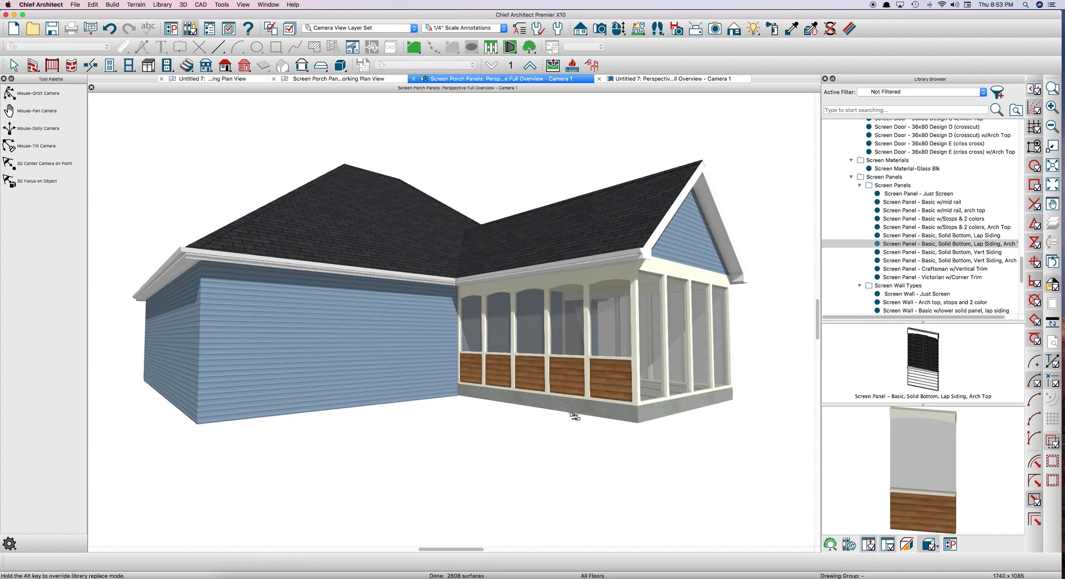
left_click(657, 359)
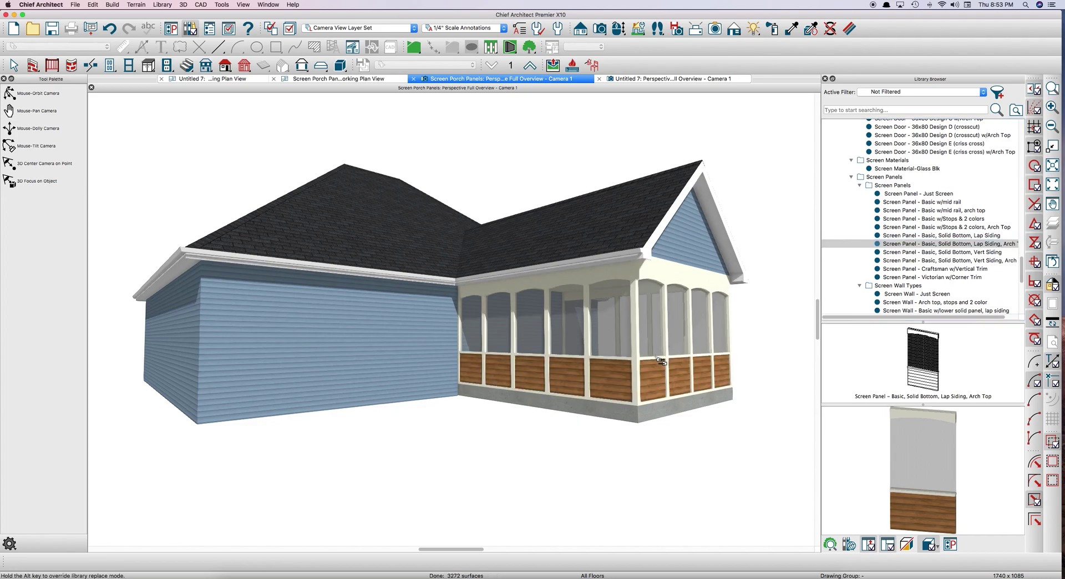
Replace the front and side porch panels with 'Basic, Solid Bottom, Vert Siding'.
left_click(939, 269)
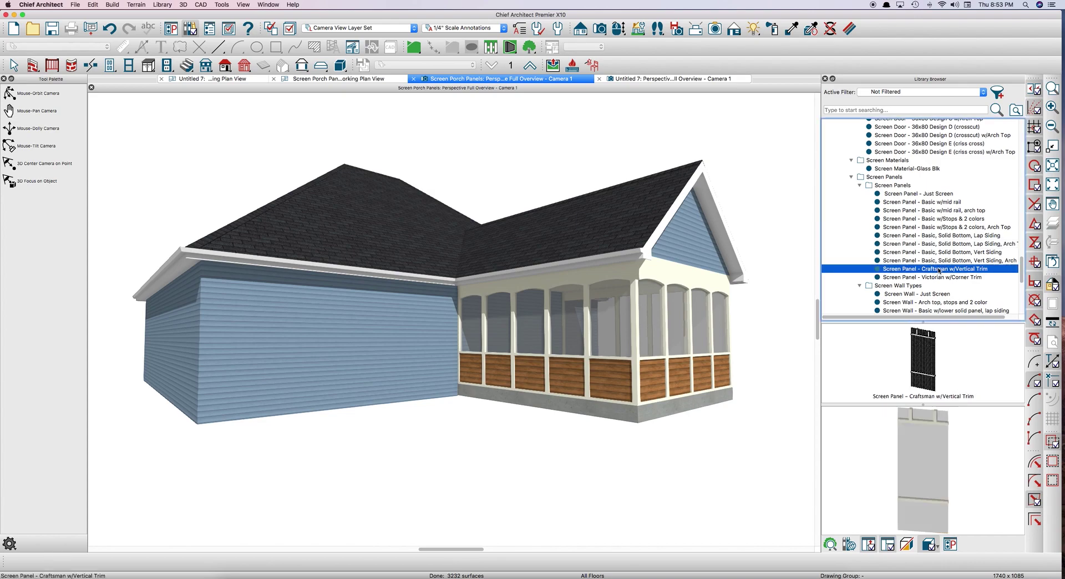
left_click(939, 277)
left_click(938, 252)
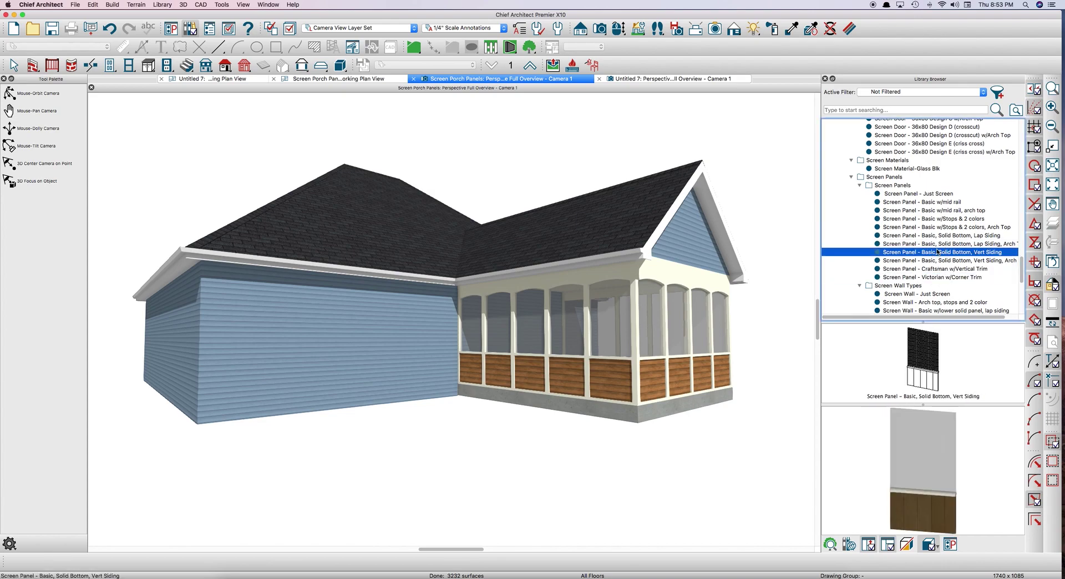
left_click(585, 346)
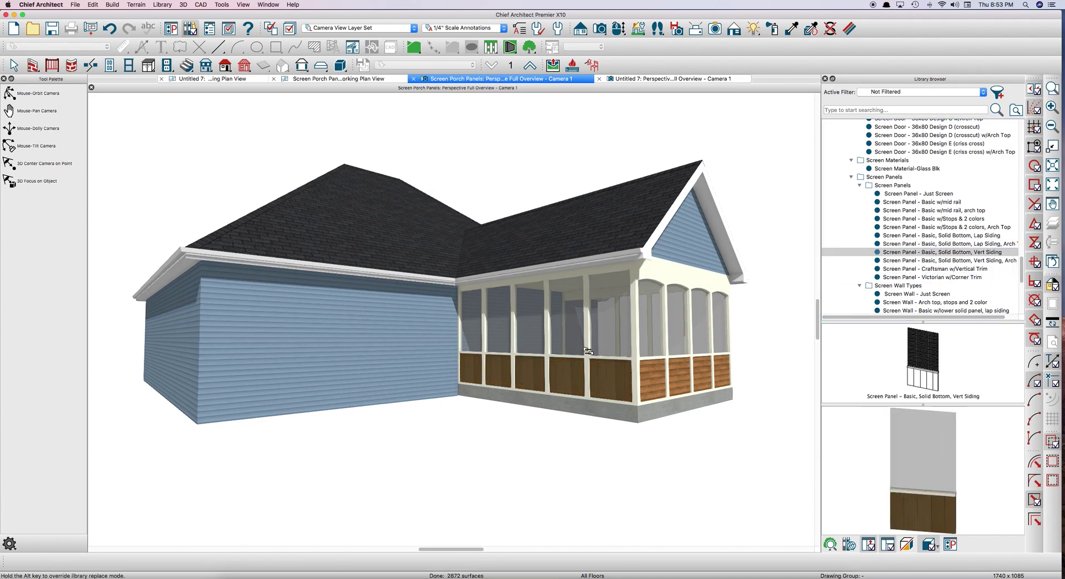
left_click(686, 345)
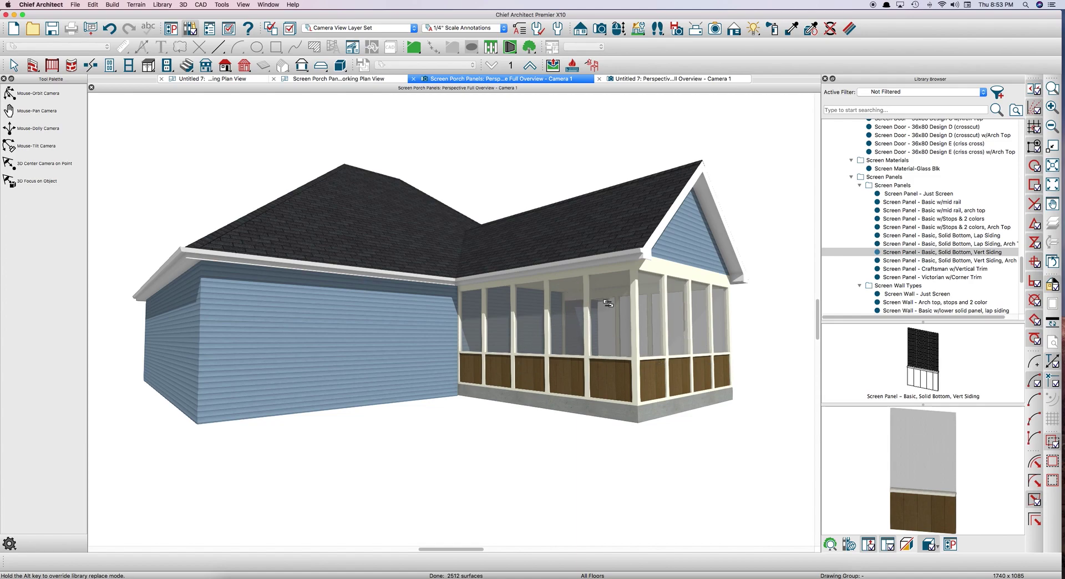
Place a 'Screen Door - 36x80 Design C' in the porch's front wall.
key("Escape")
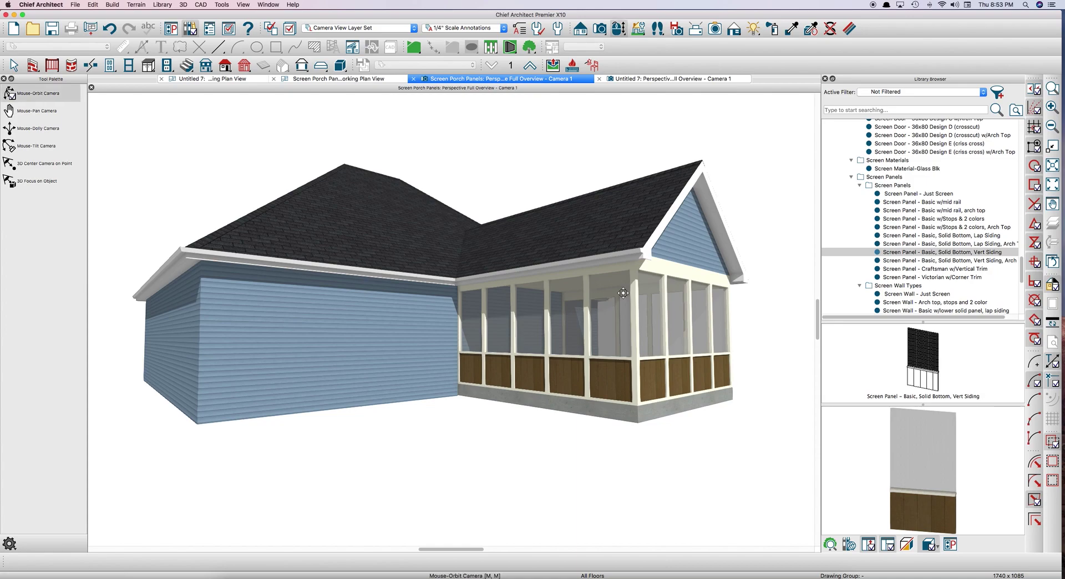
scroll(898, 171, "up", 3)
scroll(899, 171, "up", 3)
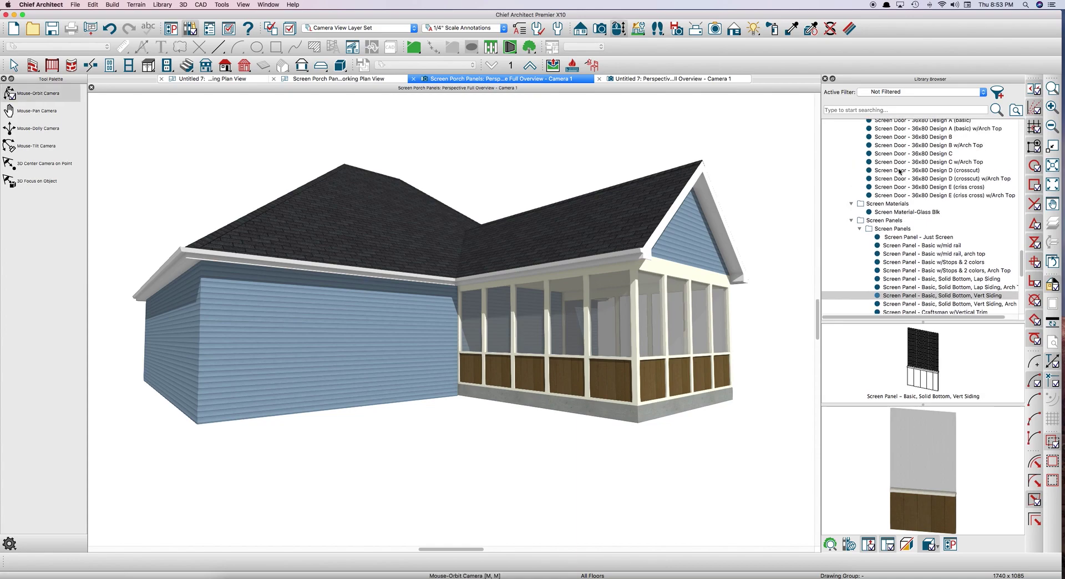
left_click(907, 186)
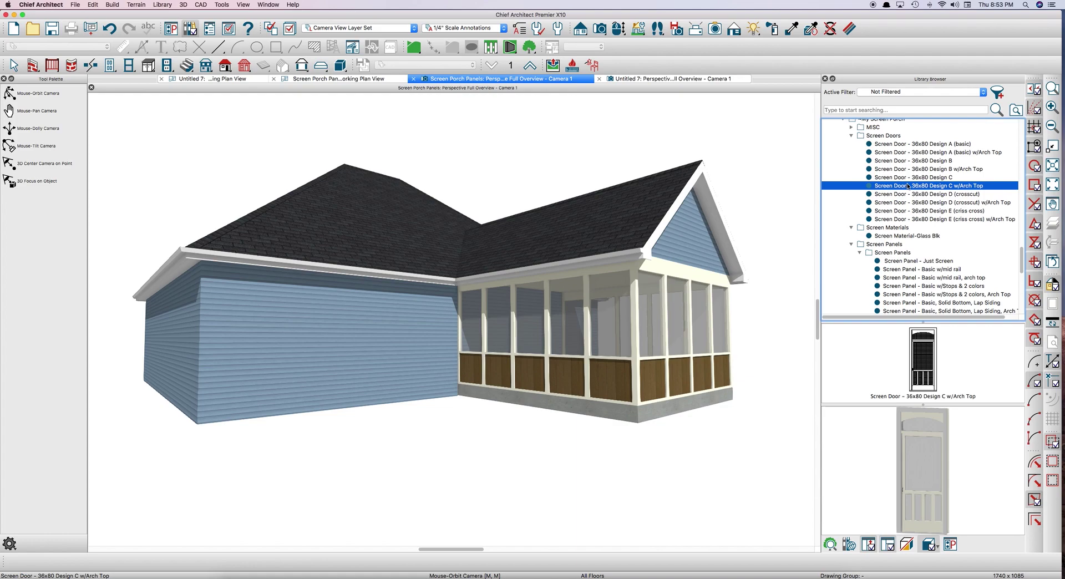
left_click(906, 177)
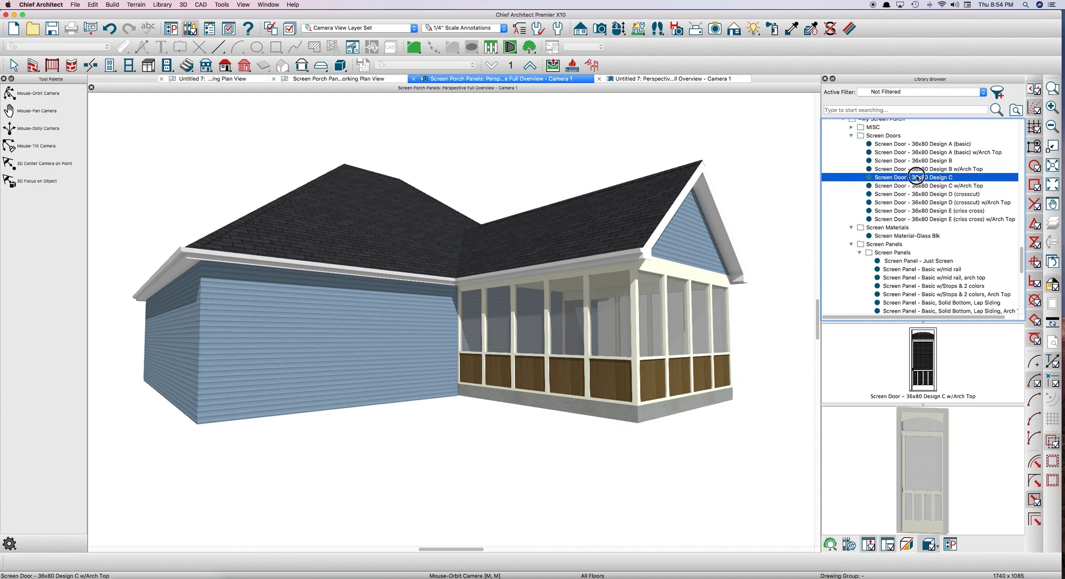
left_click(559, 360)
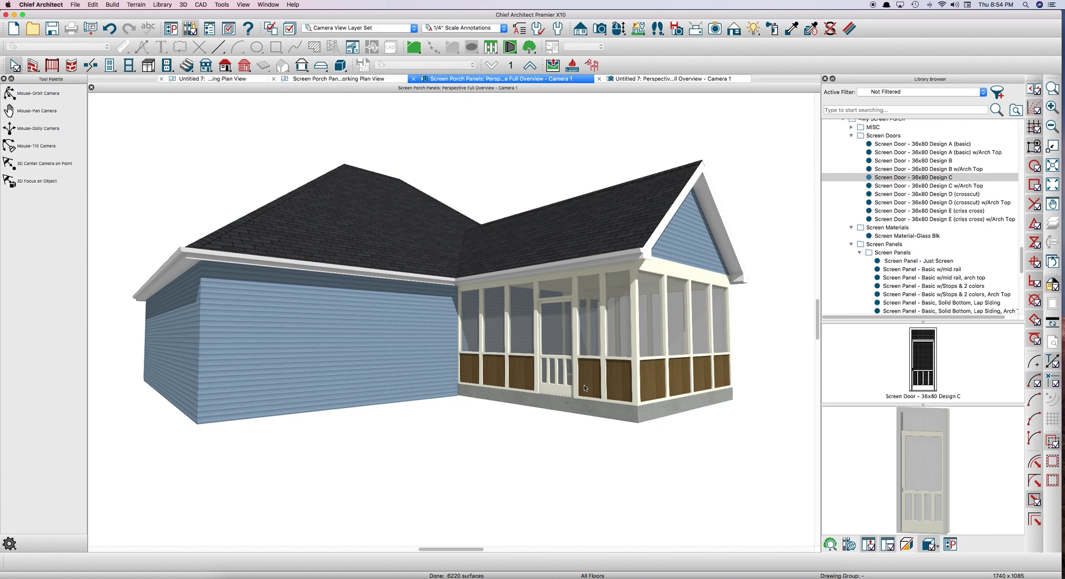
Slide the screen door left into the next opening beside the house wall.
left_click(553, 361)
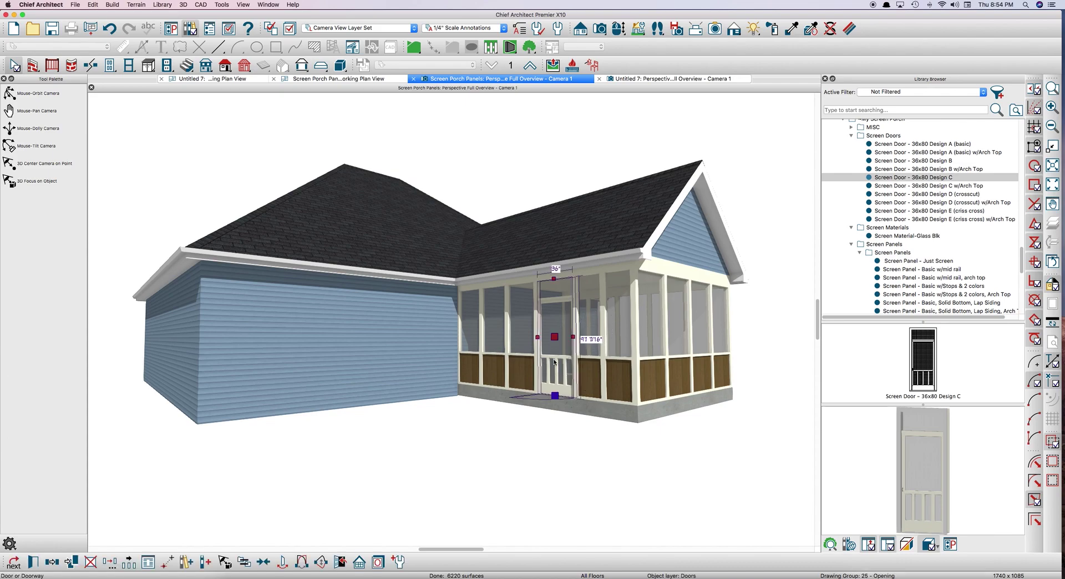
left_click_drag(557, 337, 540, 337)
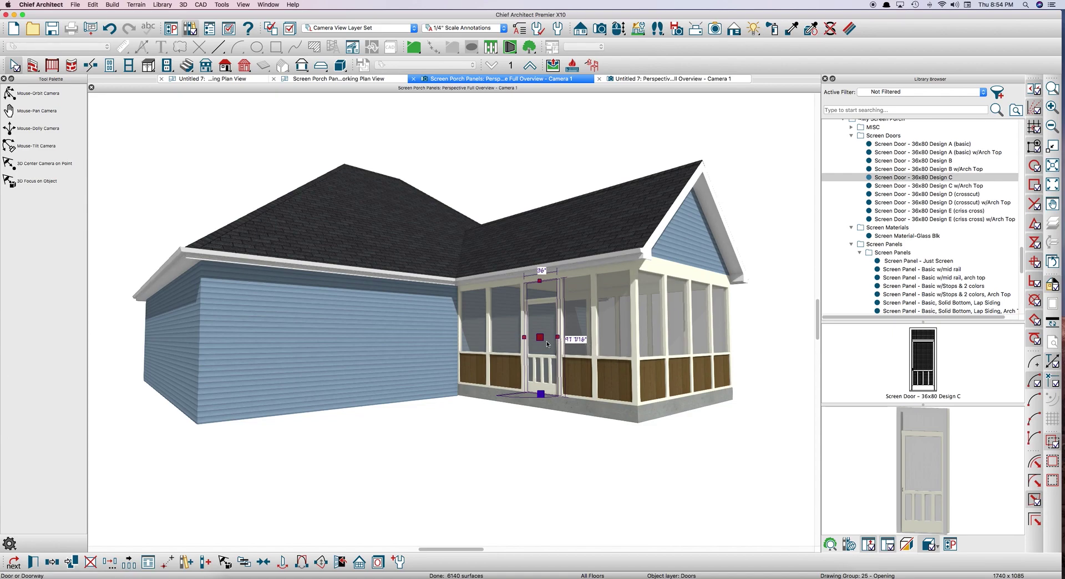
left_click_drag(540, 339, 505, 345)
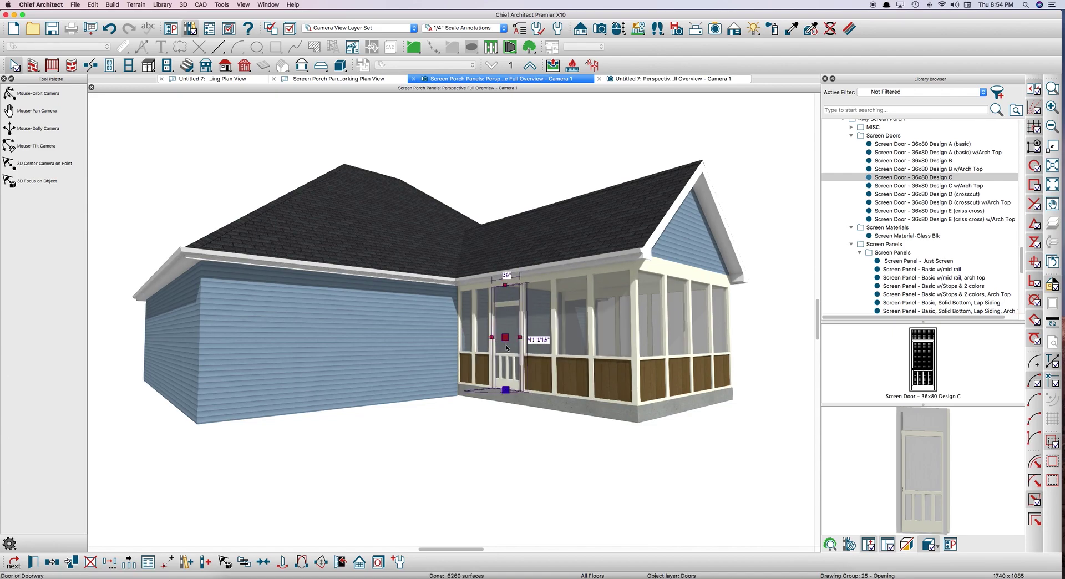
Pick 'Screen Wall - Just Screen' from the Screen Wall Types in the library.
left_click(483, 363)
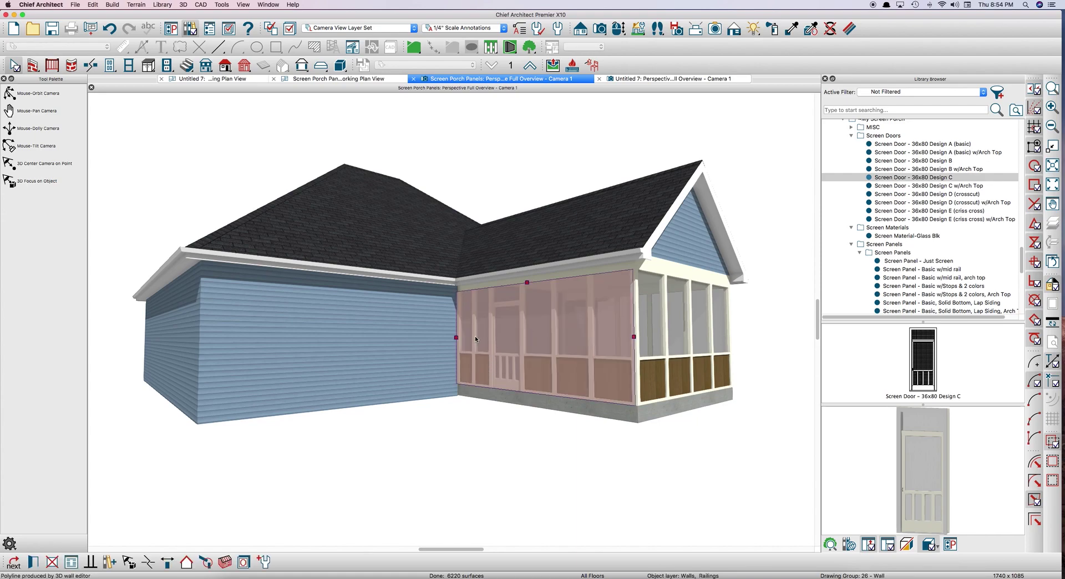
key("Escape")
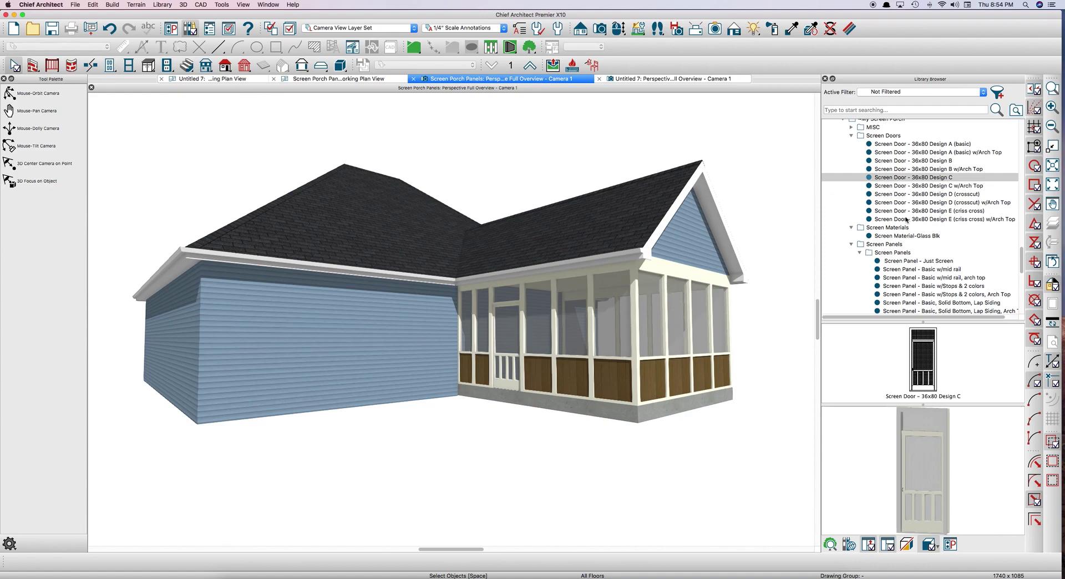
scroll(916, 211, "up", 3)
scroll(914, 233, "down", 8)
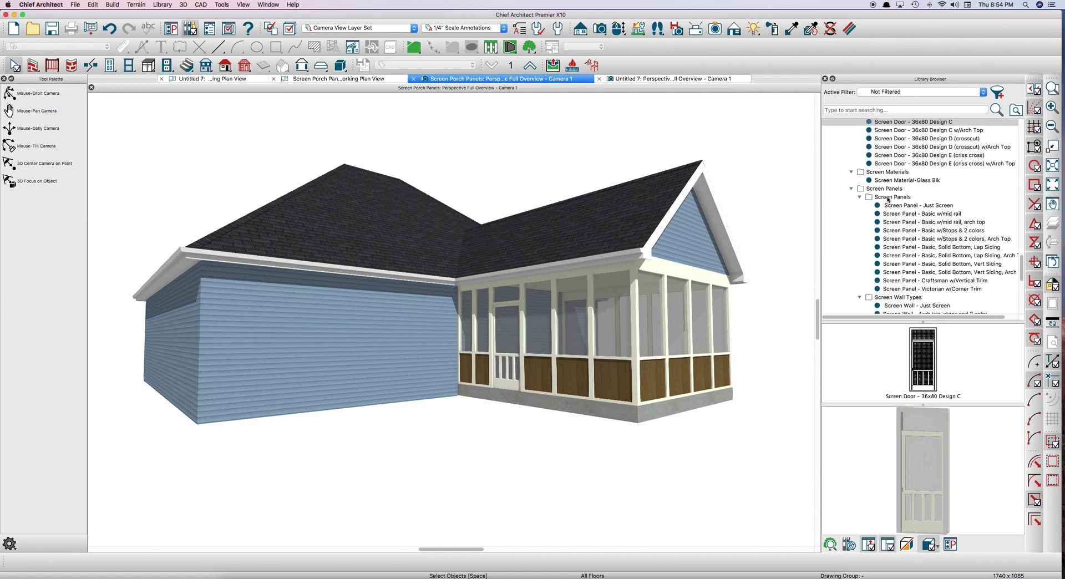
scroll(903, 269, "down", 5)
left_click(919, 200)
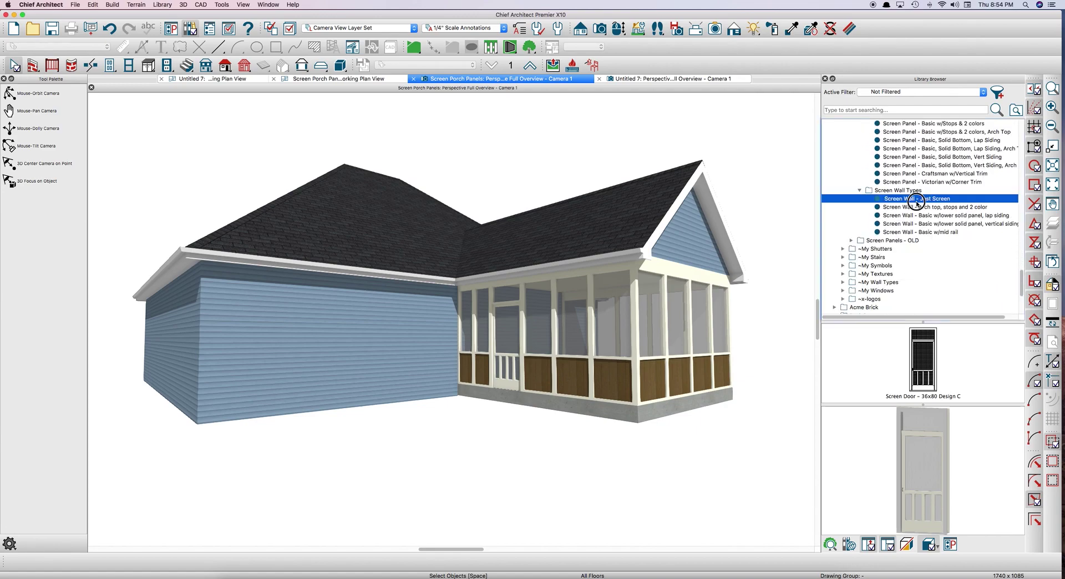
Draw just-screen walls off the house's side wall in plan, then view them in 3D.
left_click(376, 80)
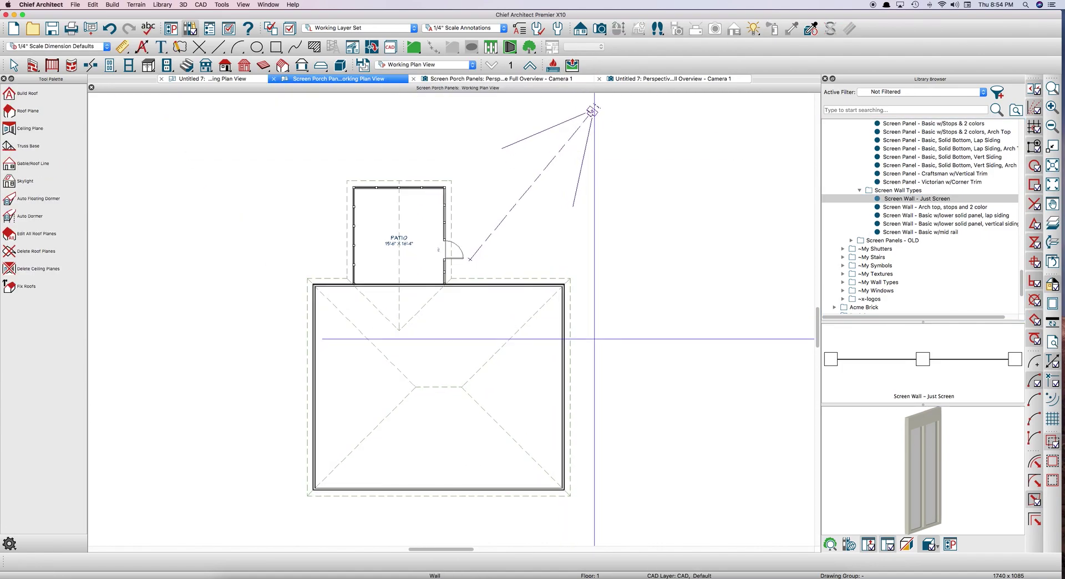
mouse_move(563, 331)
left_mouse_down()
mouse_move(676, 337)
mouse_move(676, 442)
mouse_move(564, 442)
left_mouse_up()
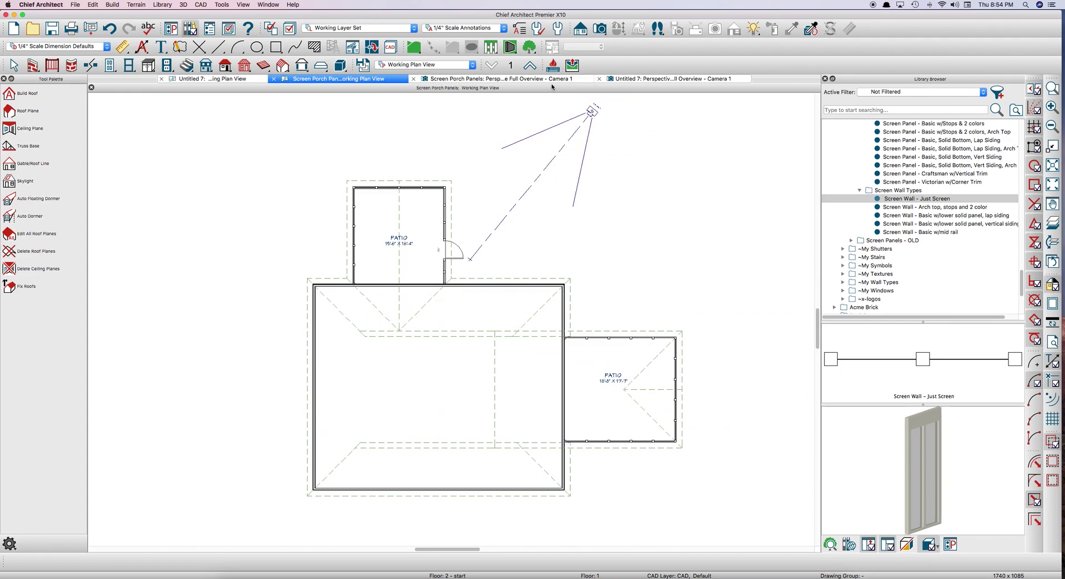
left_click(546, 78)
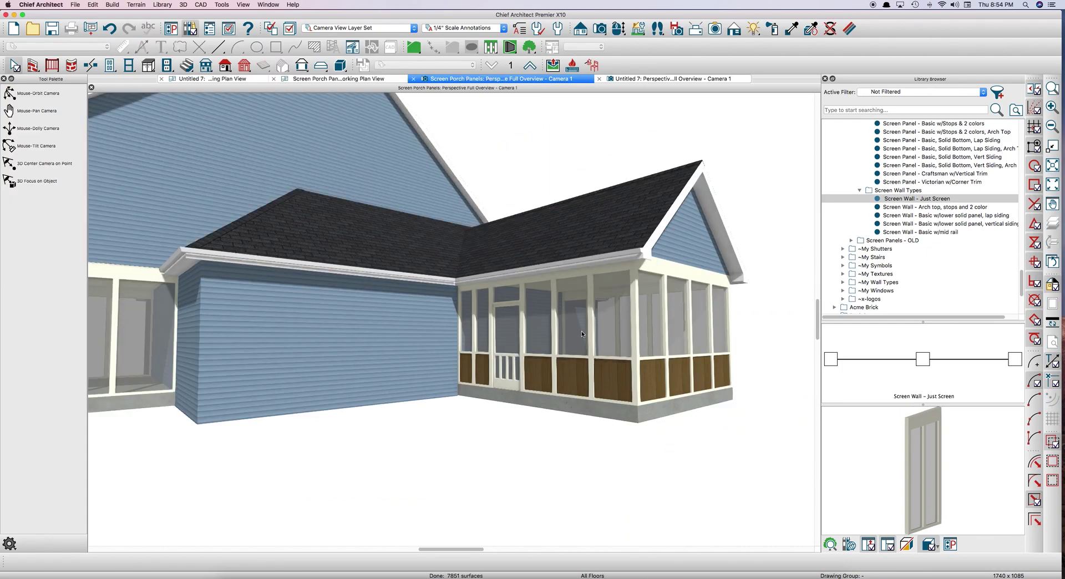
left_click(278, 323)
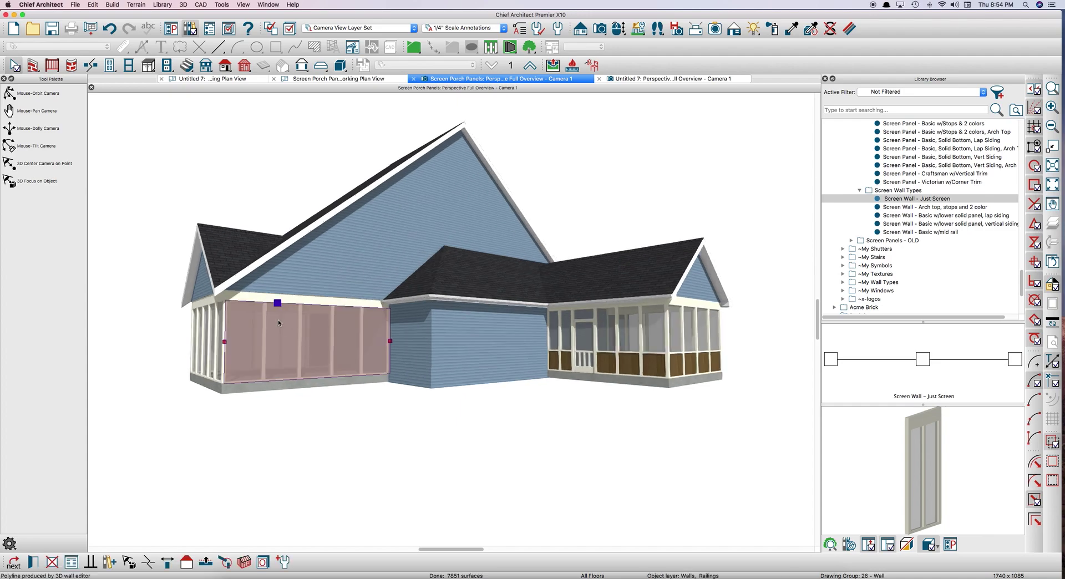
left_click(187, 562)
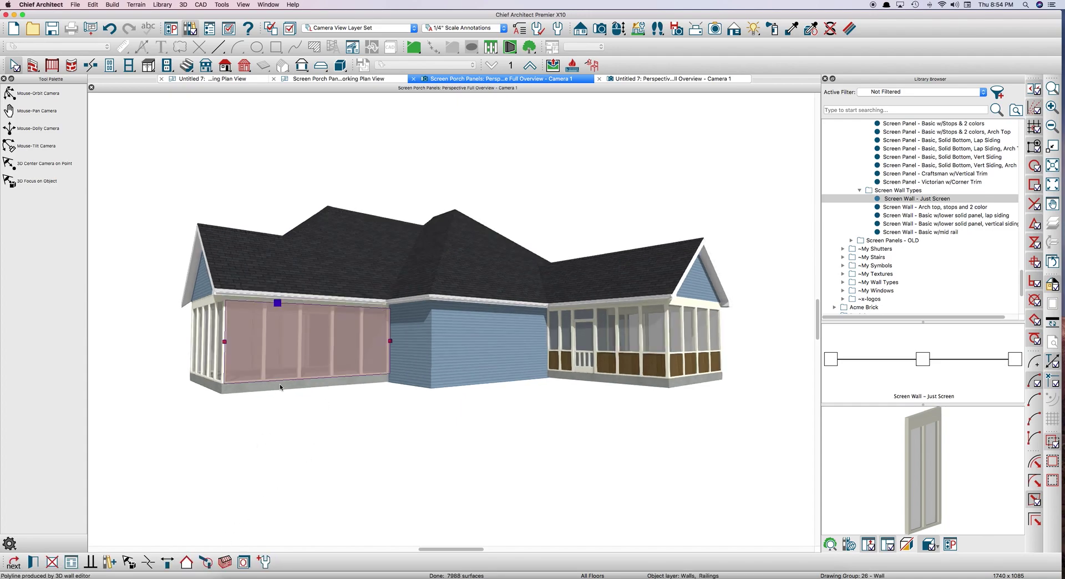
left_click(38, 94)
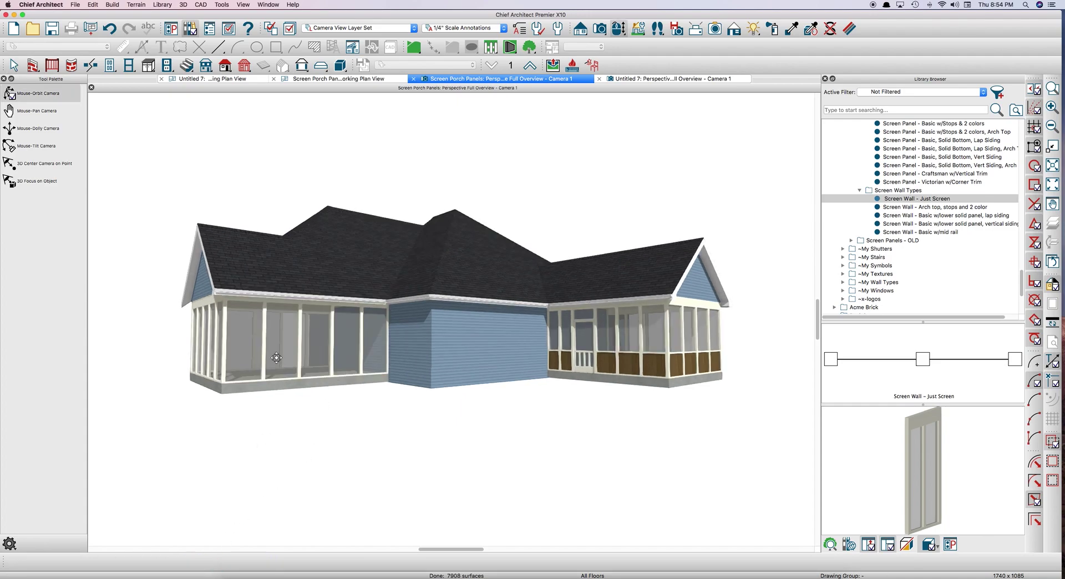
left_click_drag(323, 358, 393, 362)
key("space")
left_click(413, 219)
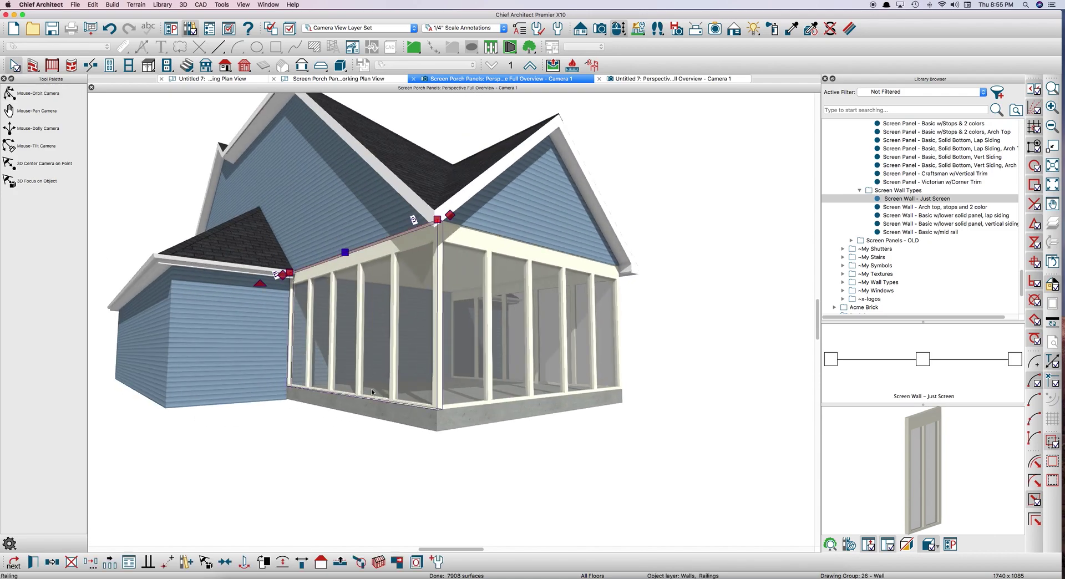
key("space")
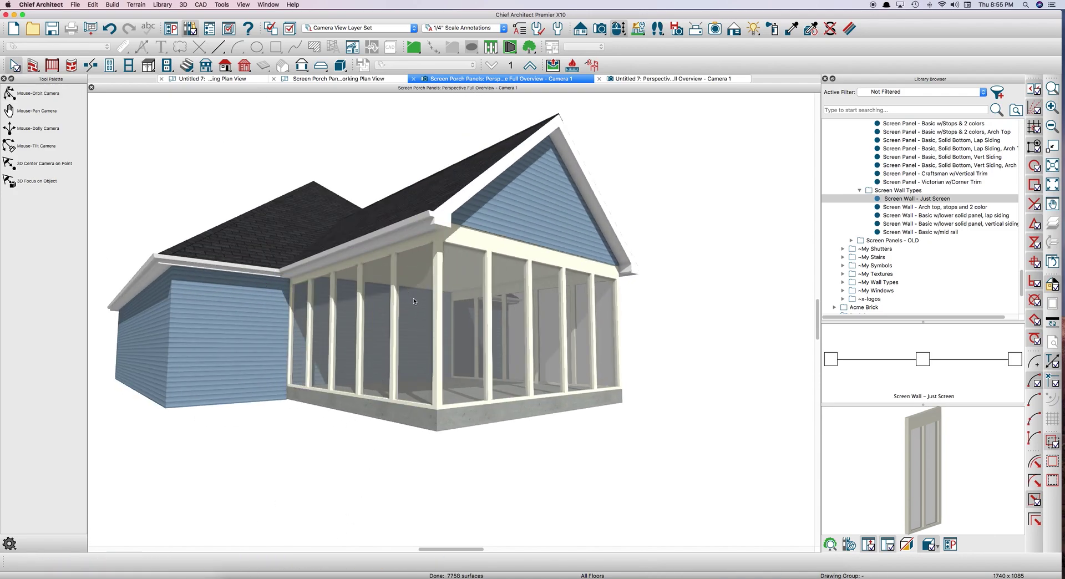
left_click_drag(438, 356, 309, 368)
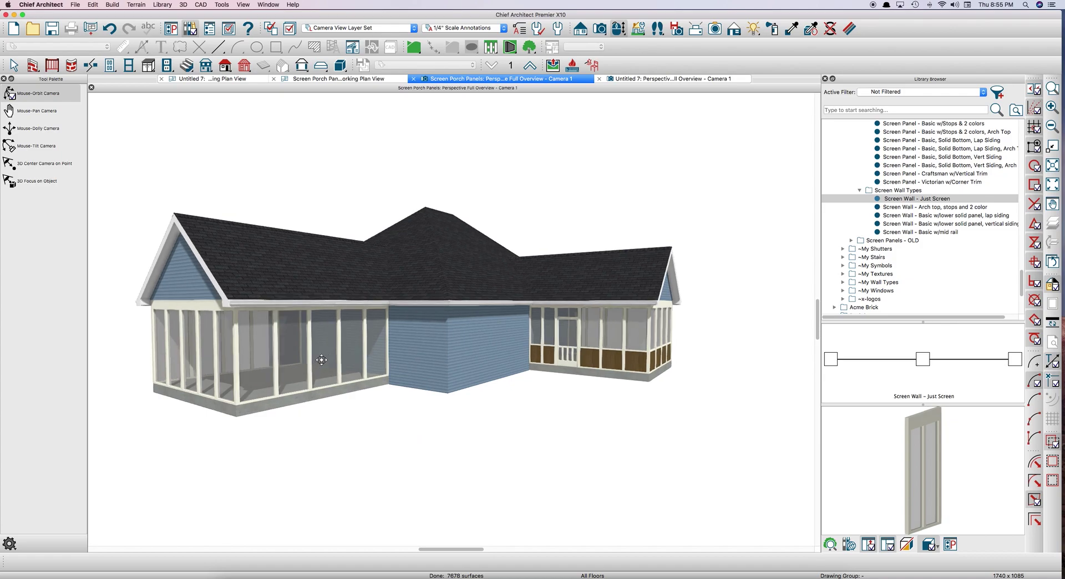
scroll(452, 373, "down", 2)
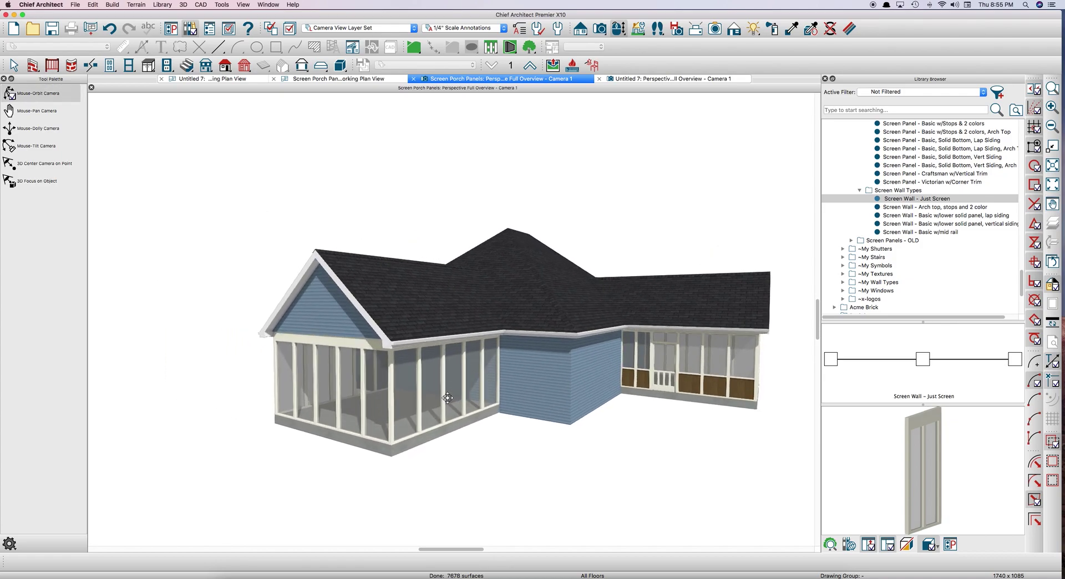
left_click_drag(427, 393, 538, 381)
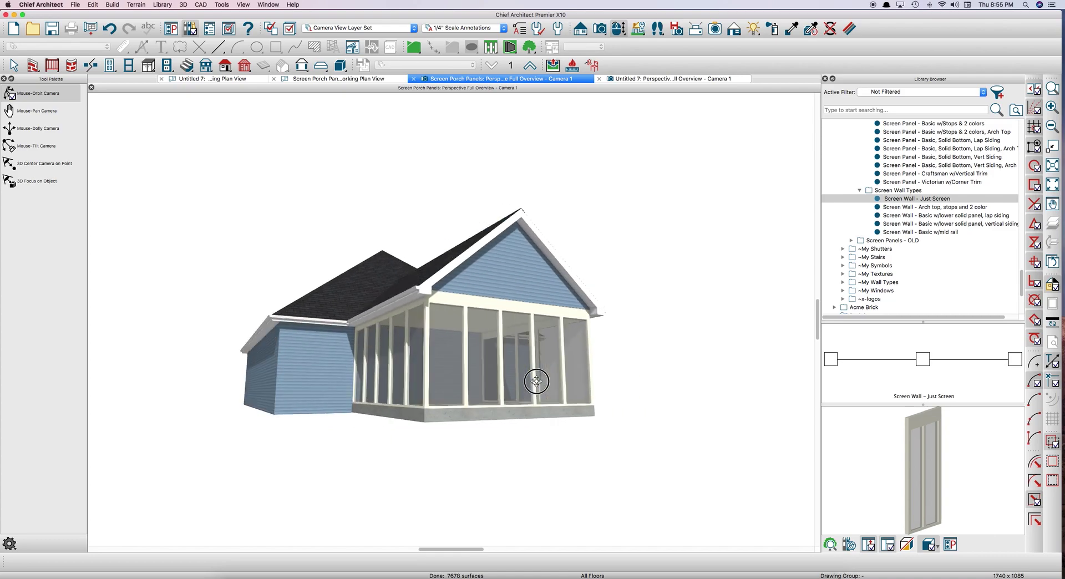
Apply 'Screen Panel - Basic w/Stops & 2 colors, Arch Top' to the new porch, then show Untitled 7.
scroll(976, 167, "up", 3)
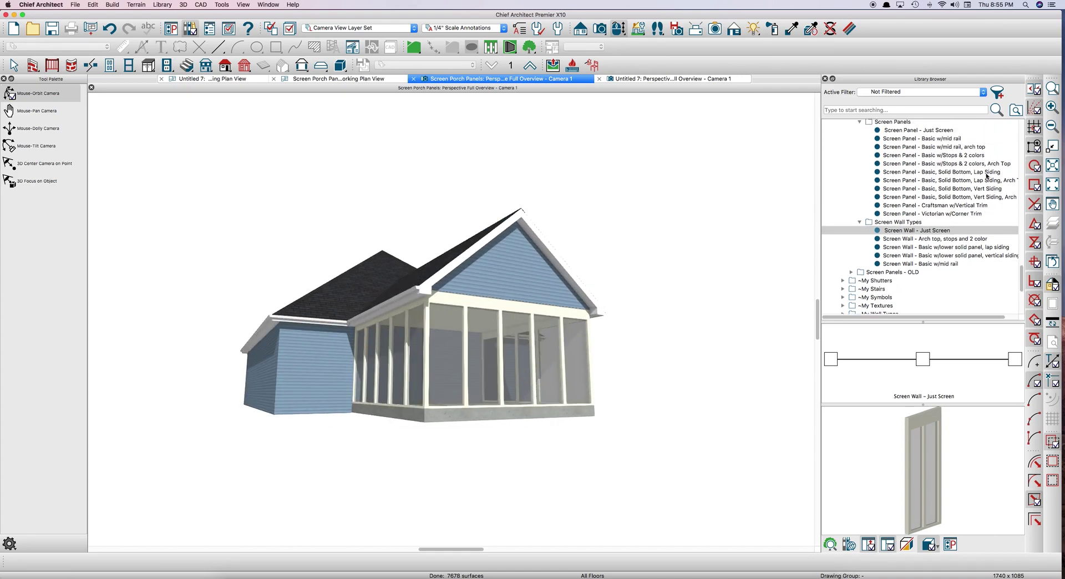
left_click(942, 164)
left_click(490, 368)
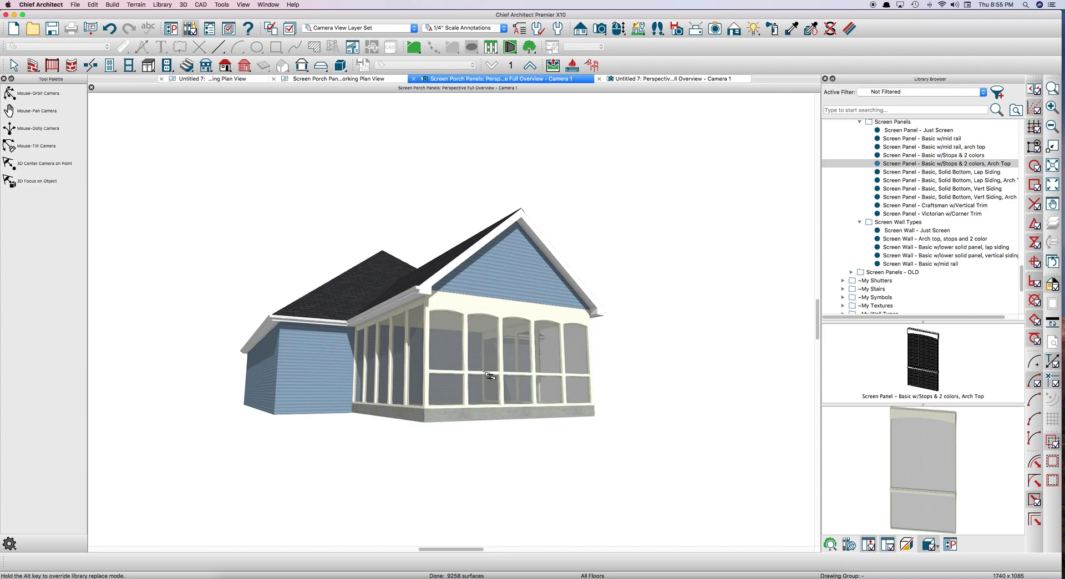
key("Escape")
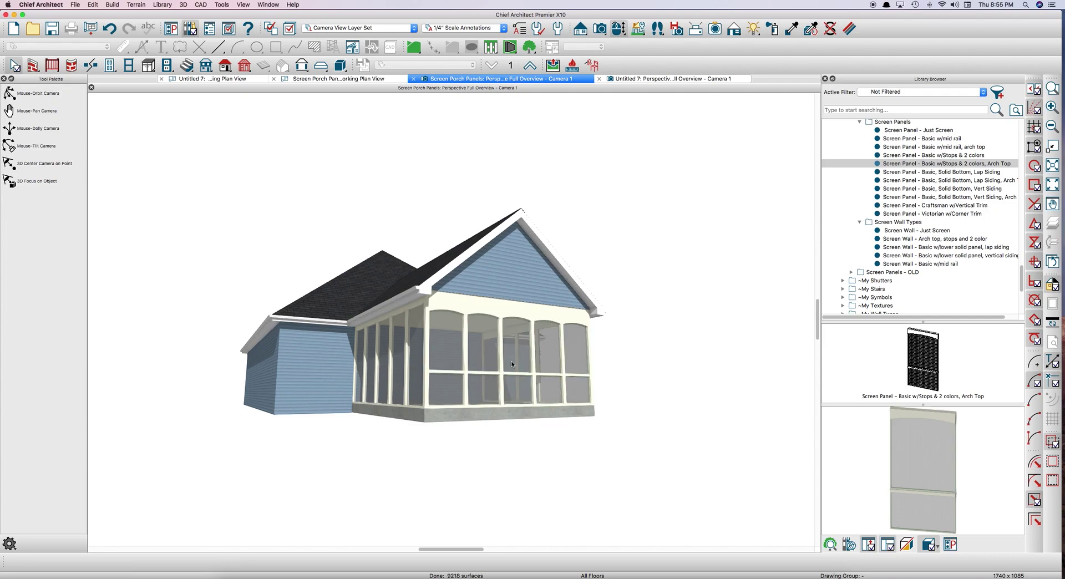
left_click(221, 80)
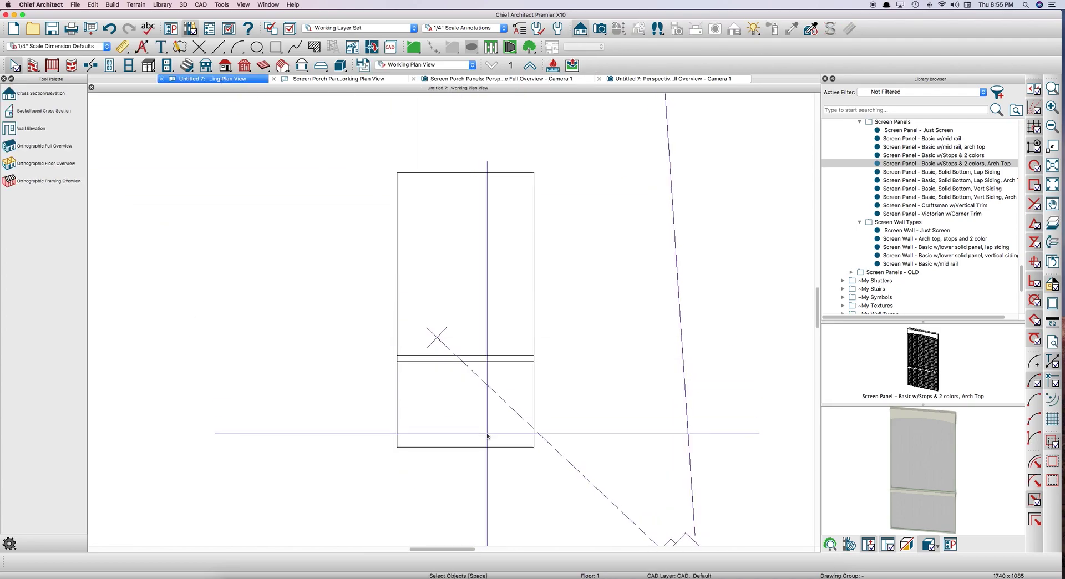
Review the slab and rail polyline solids' thickness and elevation specifications.
left_click(411, 446)
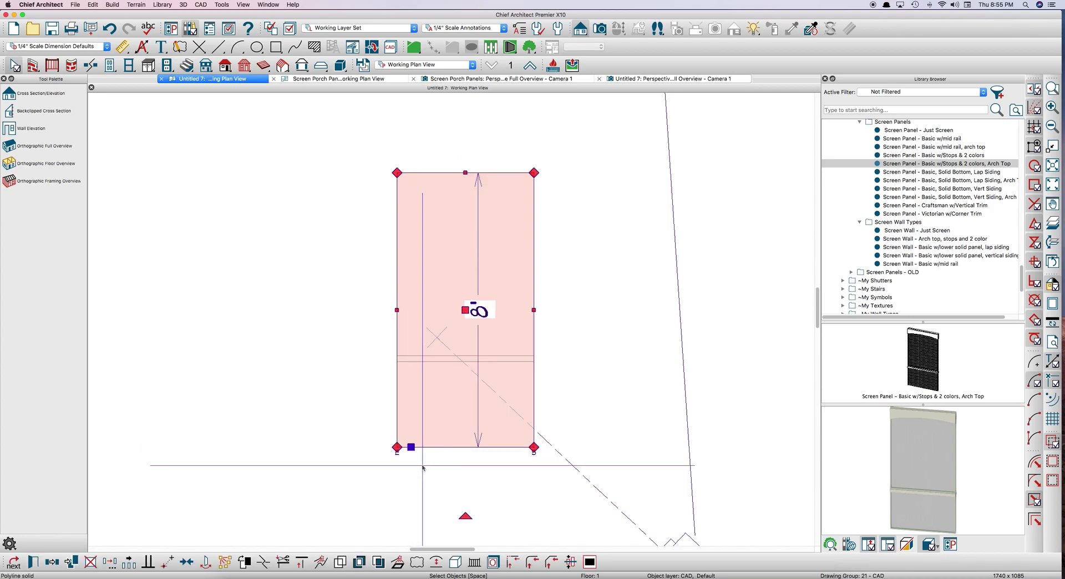
double_click(423, 388)
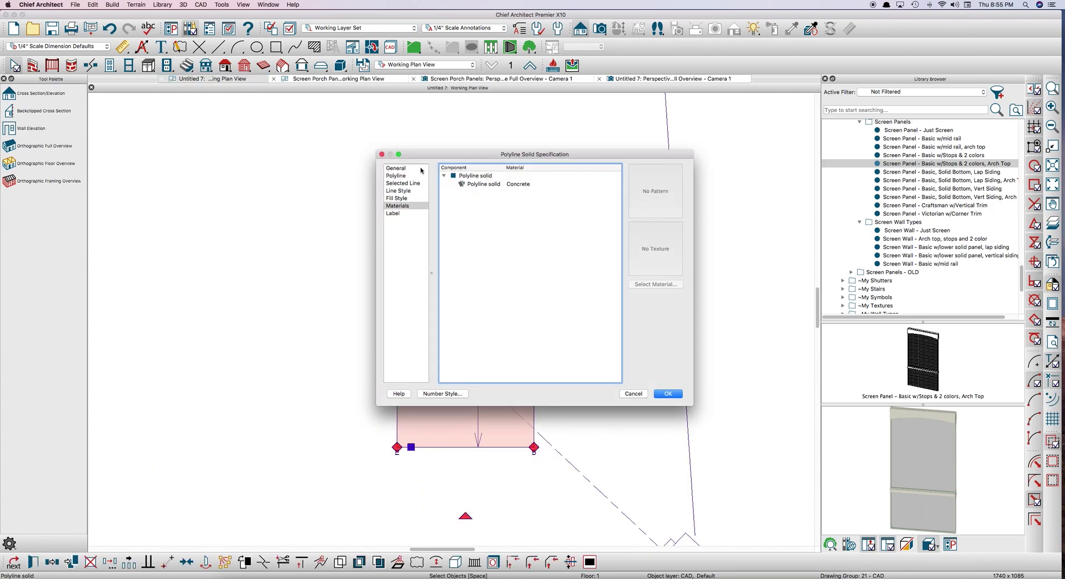
left_click(421, 169)
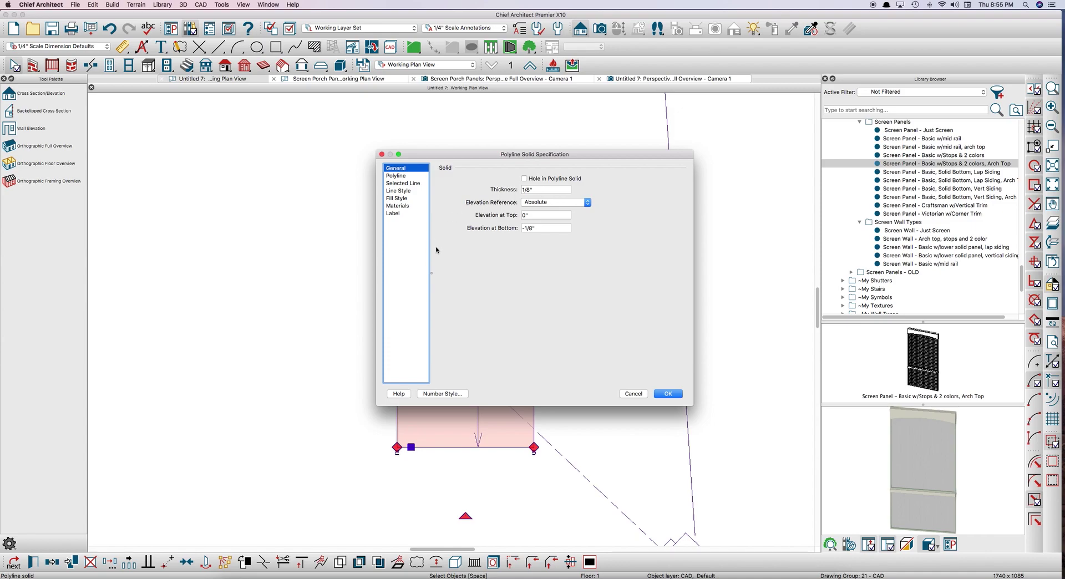
left_click(531, 215)
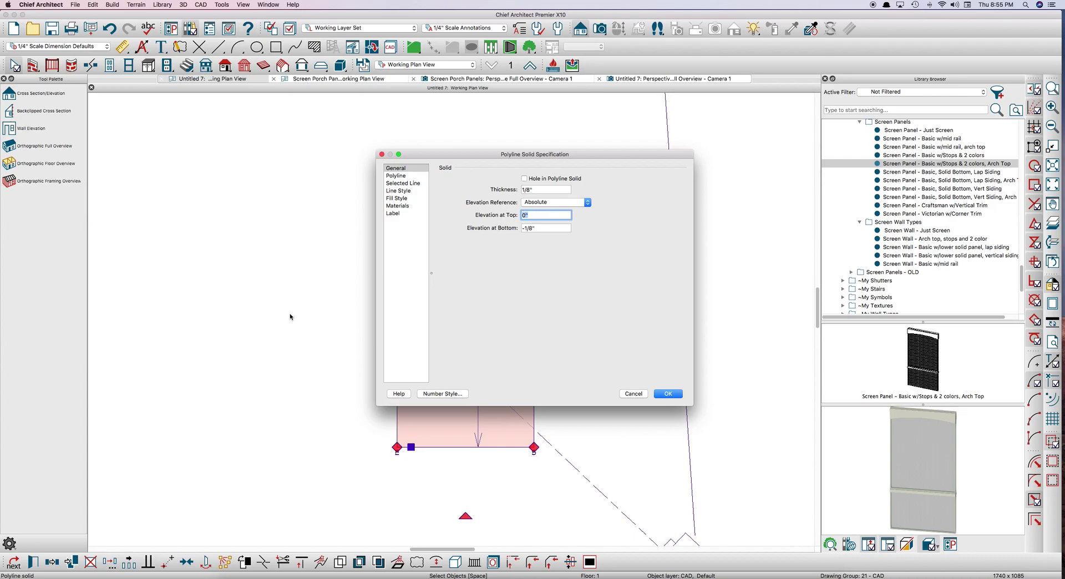
key("Return")
left_click(410, 359)
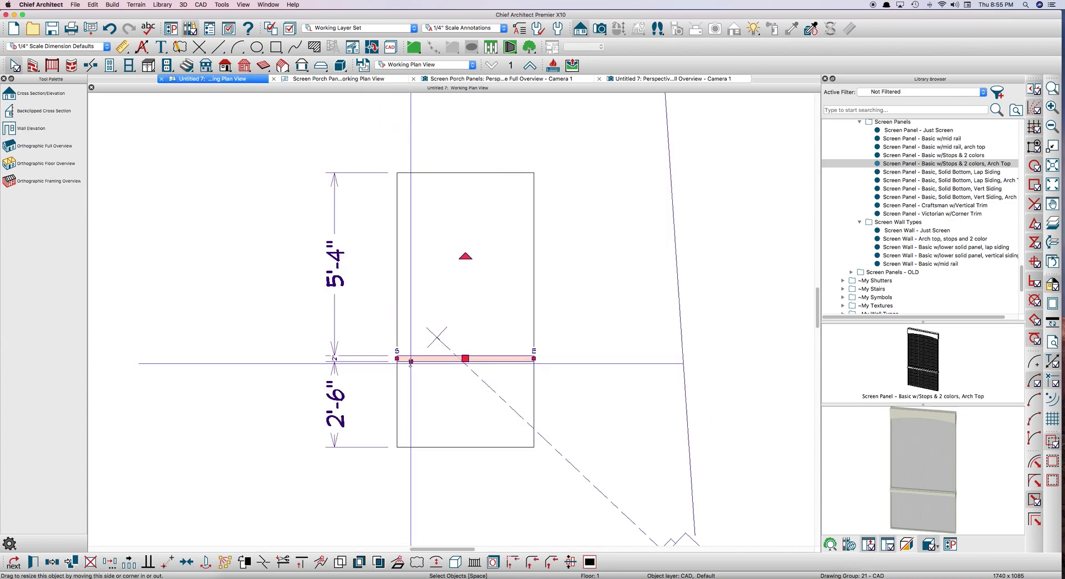
double_click(410, 360)
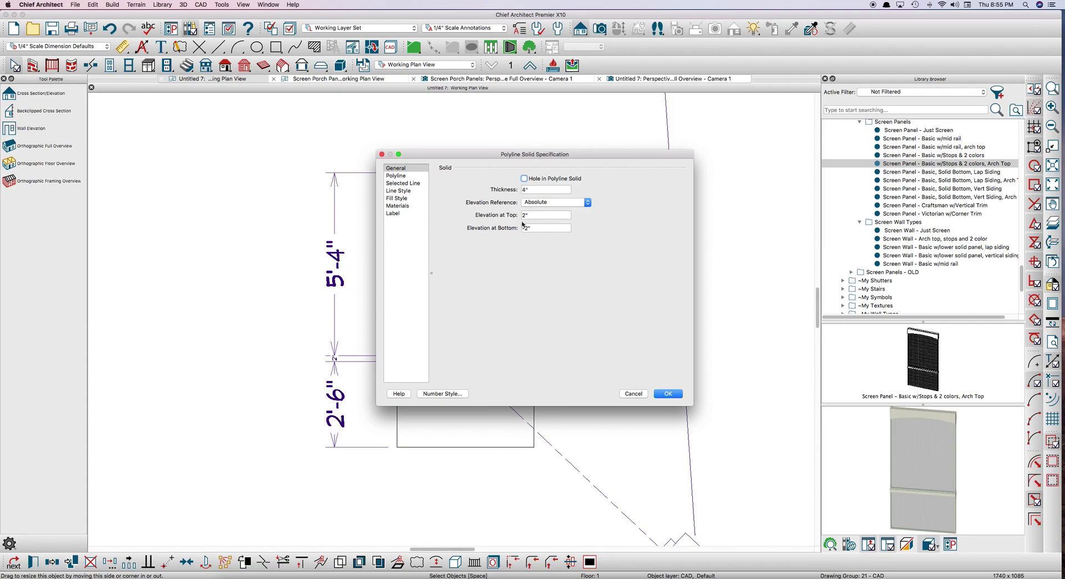
key("Return")
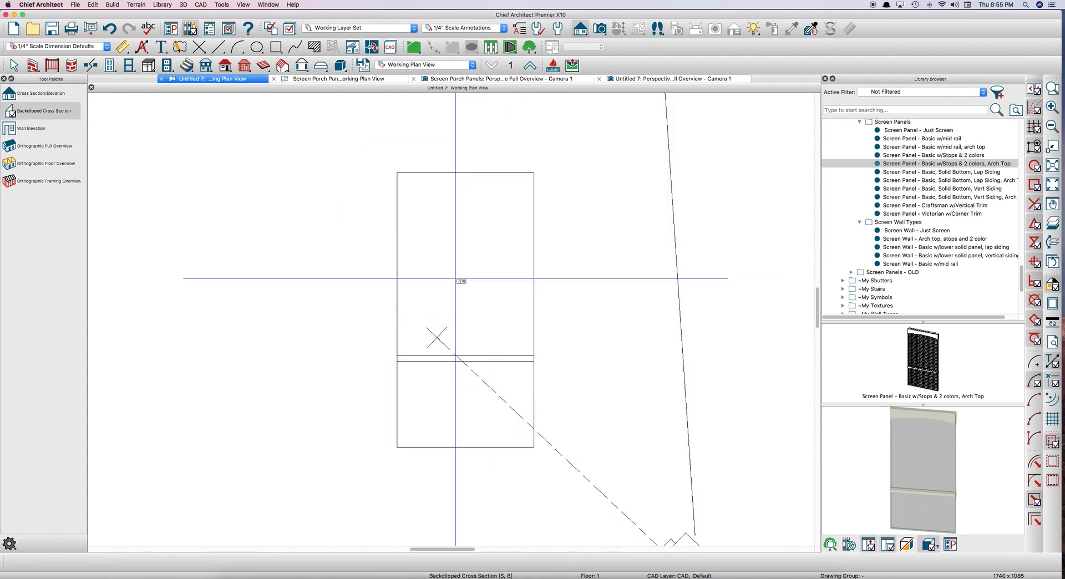
Draw a backclipped cross section across the plan, then close it.
mouse_move(456, 278)
left_mouse_down()
mouse_move(533, 183)
mouse_move(486, 276)
left_mouse_up()
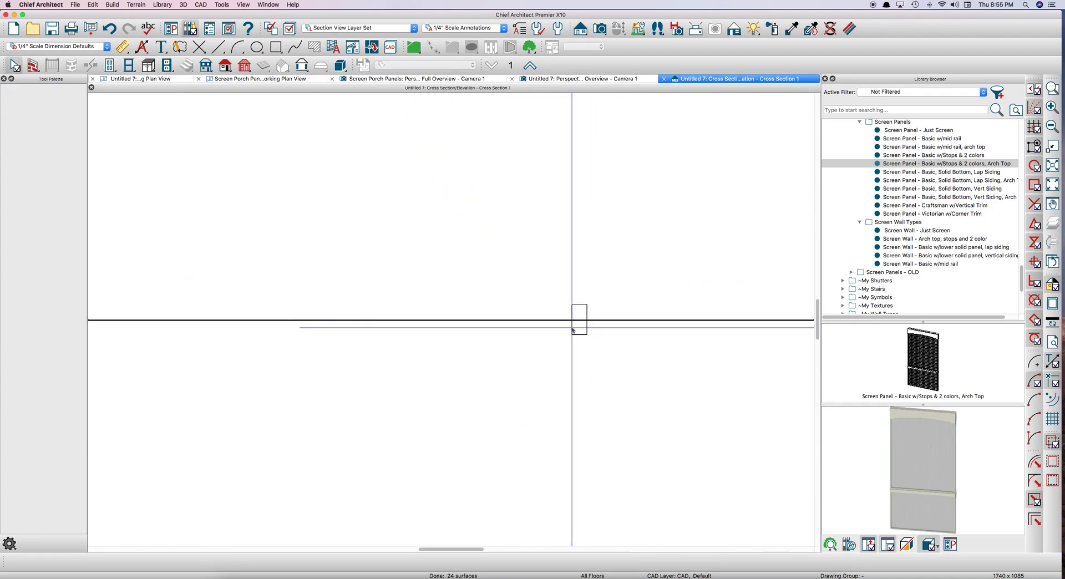
key("super+w")
key("space")
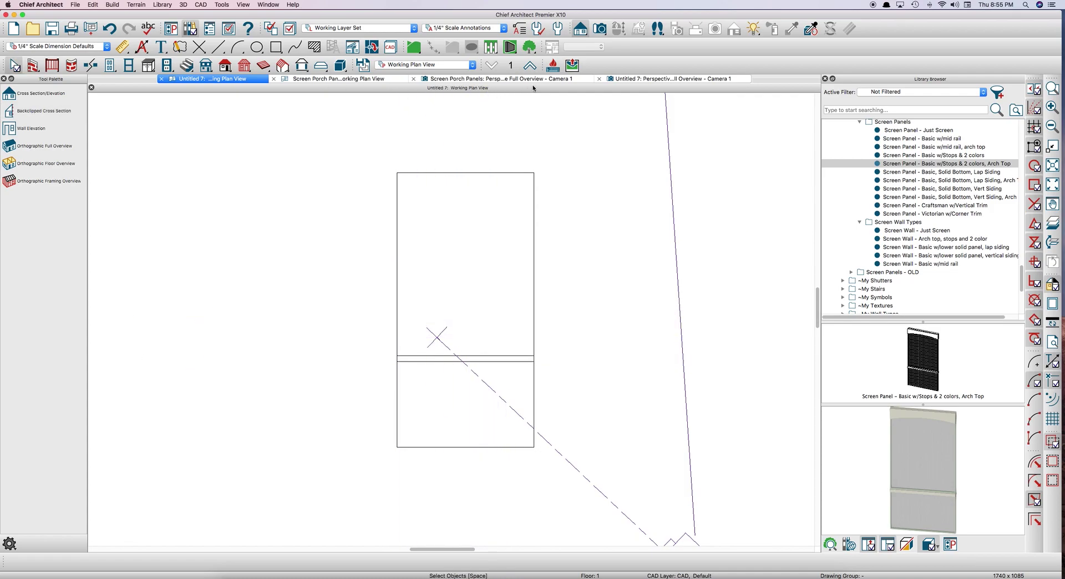
Paint the slab with 'Screen Material-Glass Blk' in the Untitled 7 3D overview.
left_click(646, 79)
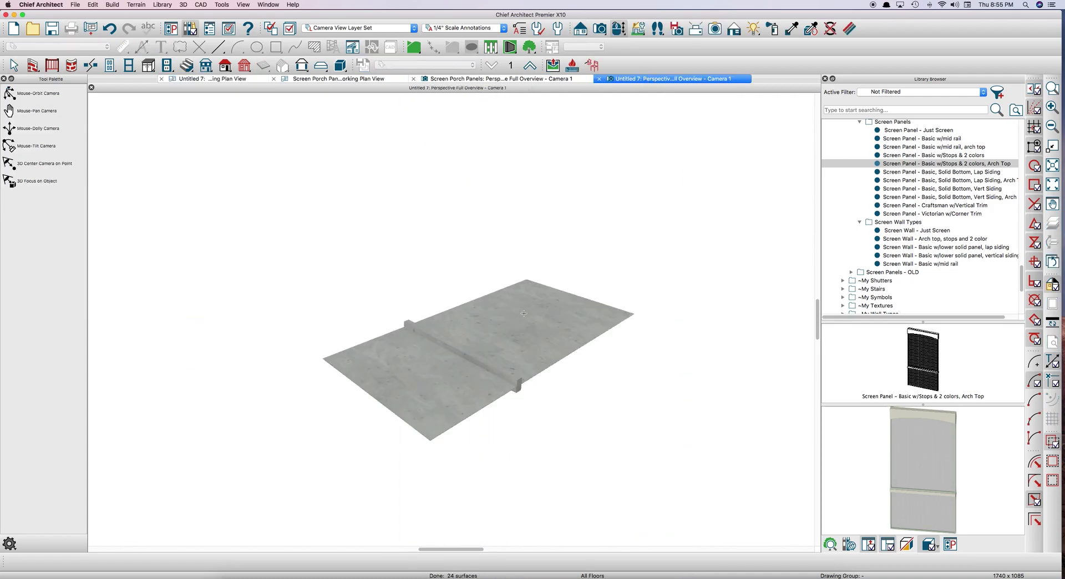
key("space")
scroll(887, 217, "up", 3)
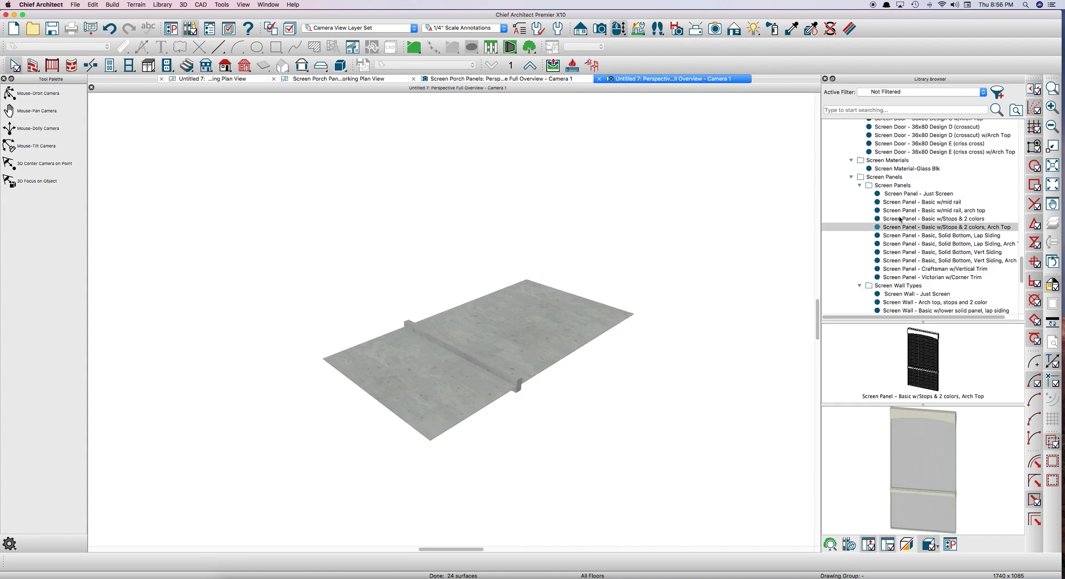
left_click(909, 168)
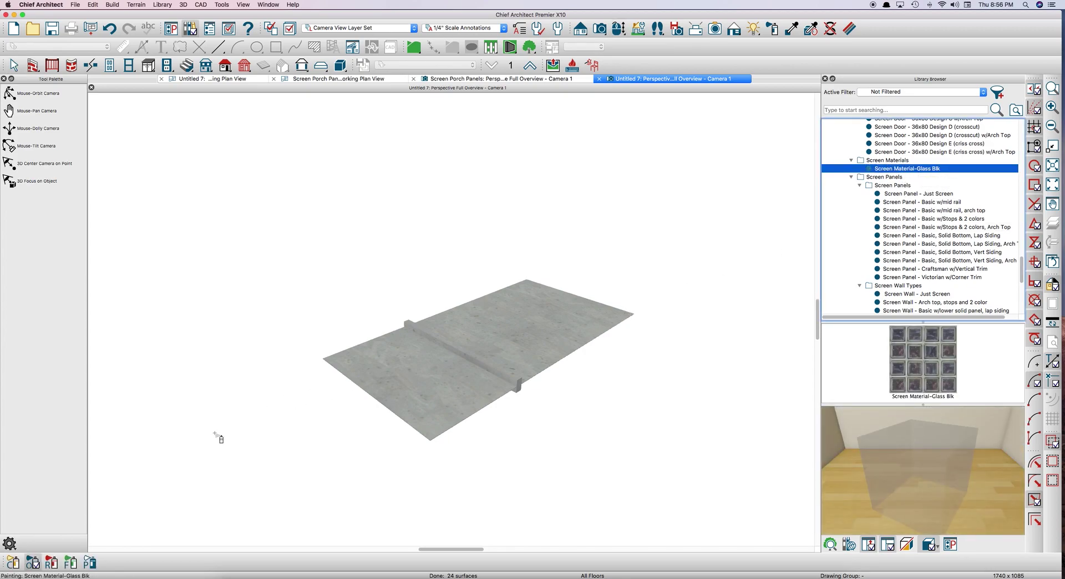
left_click(557, 336)
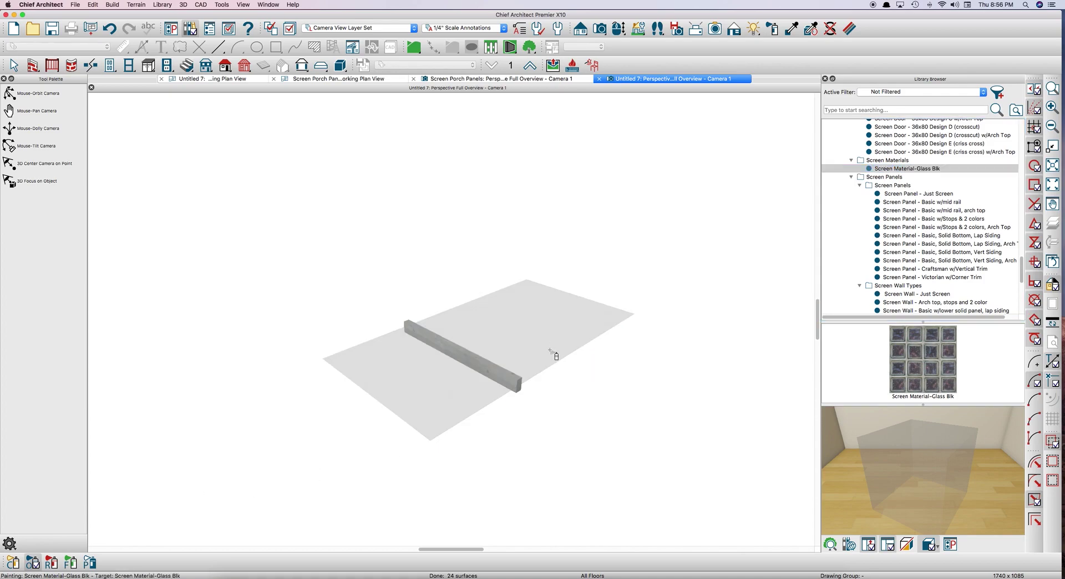
key("Escape")
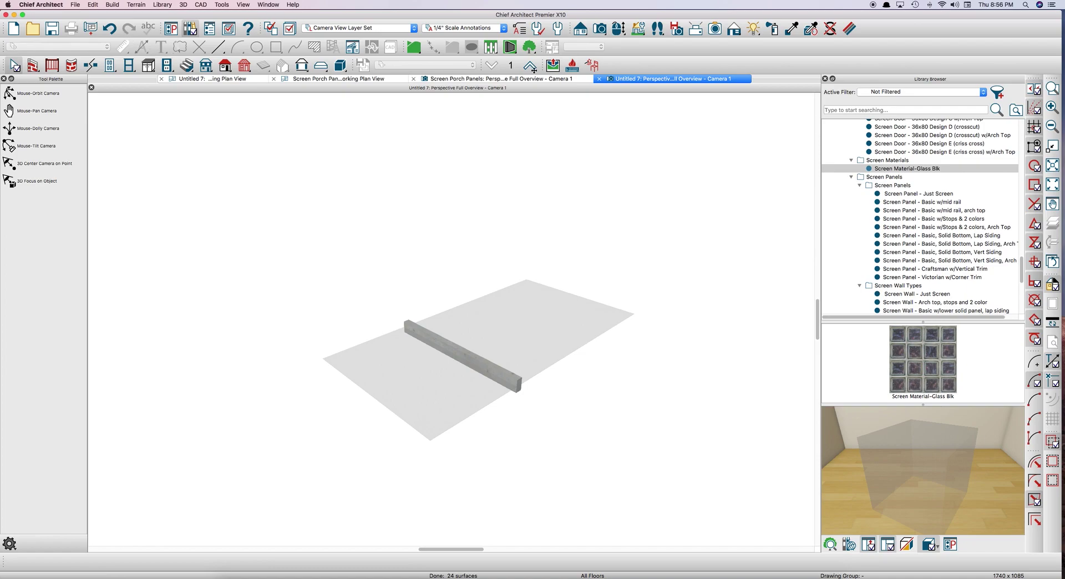
Paint the rail cream with 'Color - Bone' and orbit to a diagonal view.
left_click(774, 32)
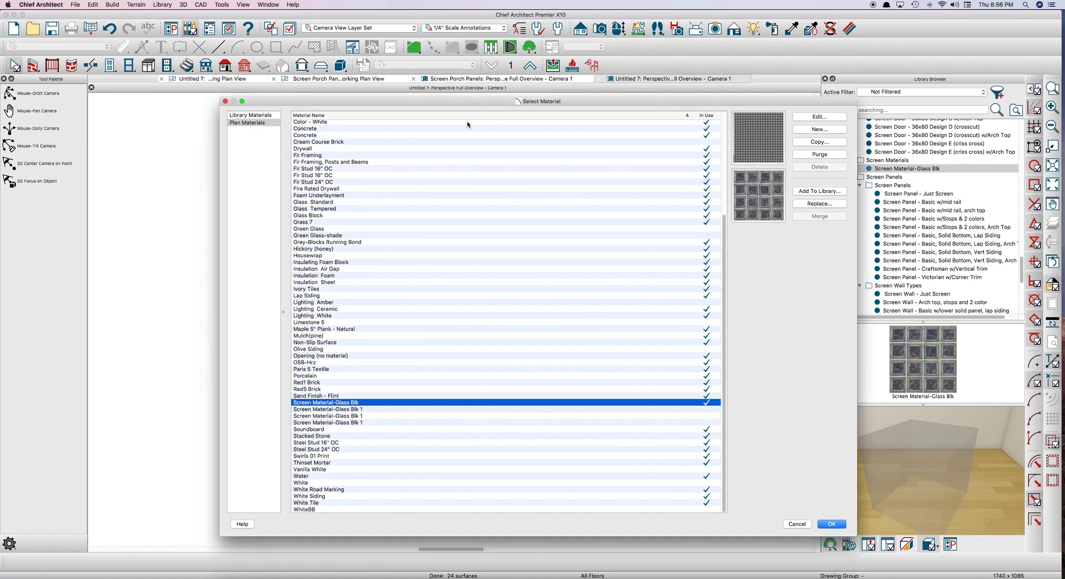
scroll(309, 161, "up", 3)
left_click(323, 151)
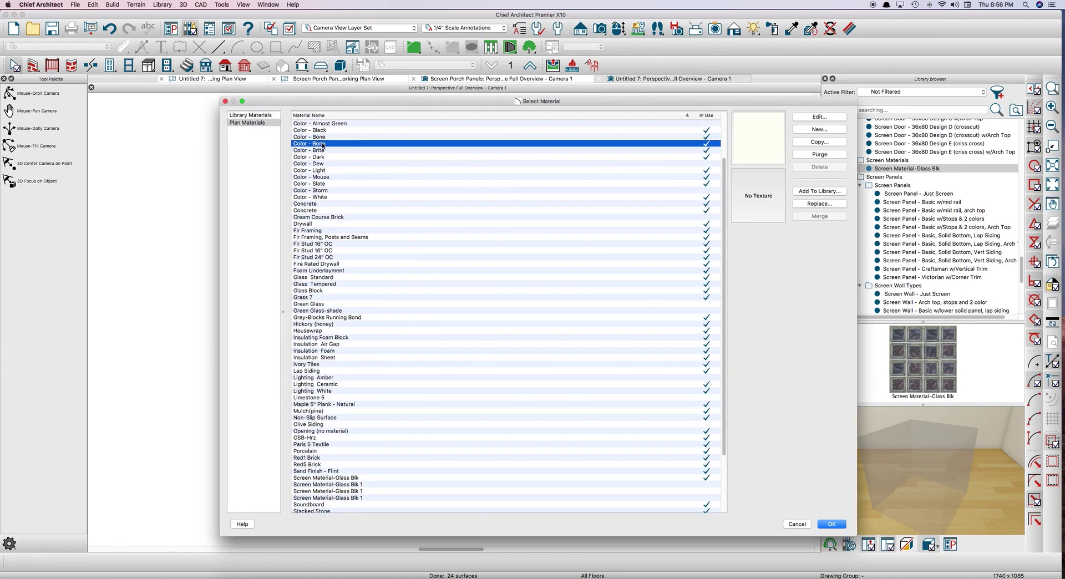
left_click(831, 523)
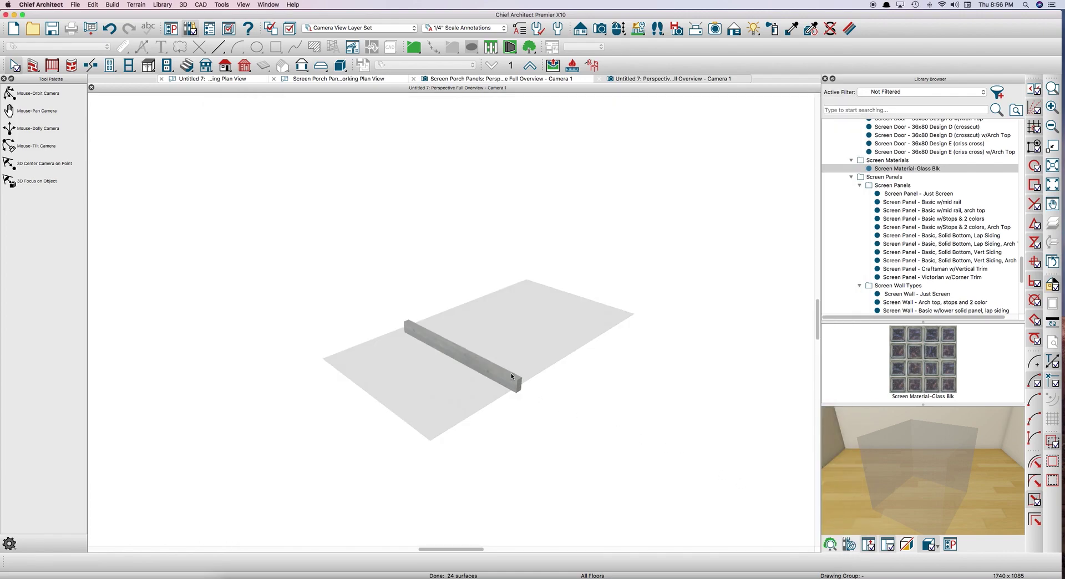
left_click(511, 375)
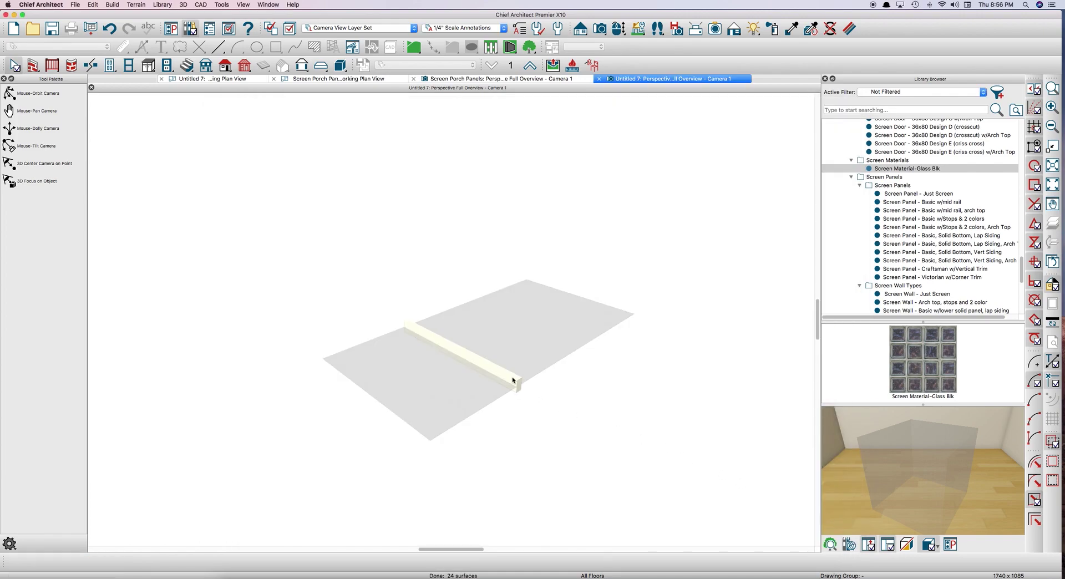
middle_click_drag(511, 379, 495, 411)
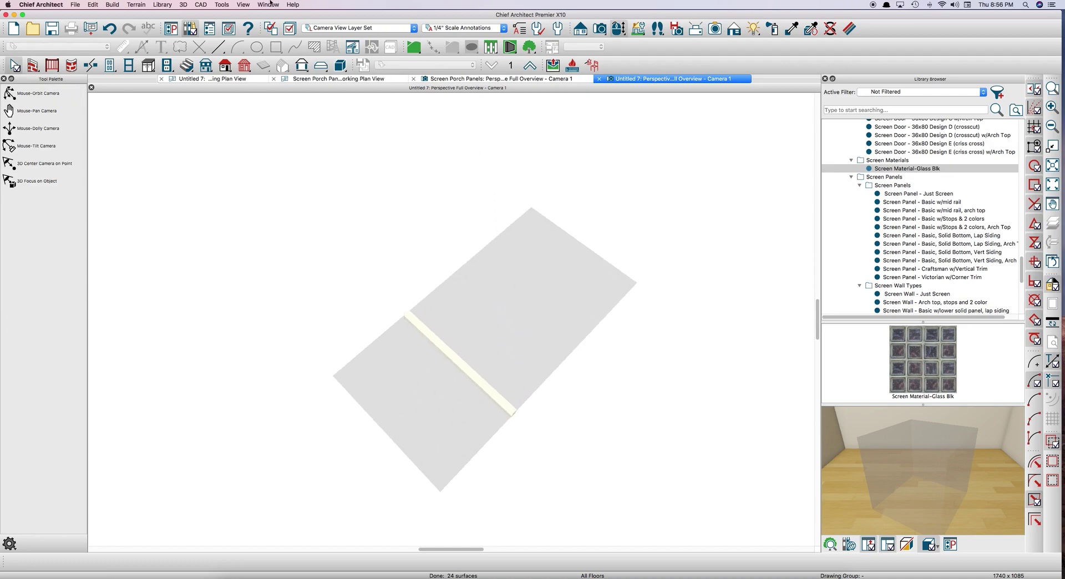
Convert the panel model to a symbol named 'Screen Panel 1' via Tools > Symbol.
left_click(221, 4)
mouse_move(244, 72)
left_click(346, 80)
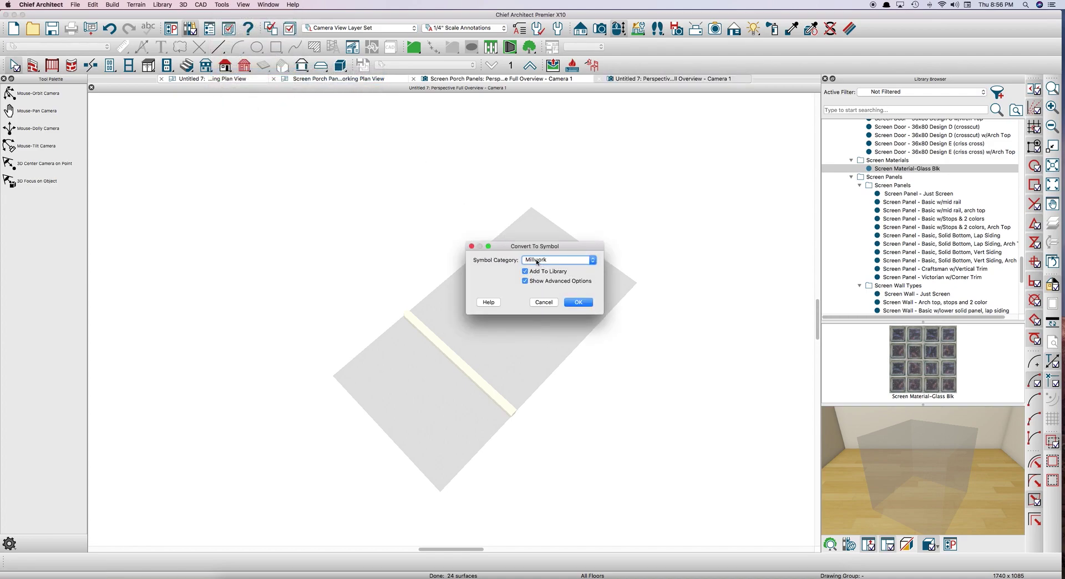
left_click(580, 302)
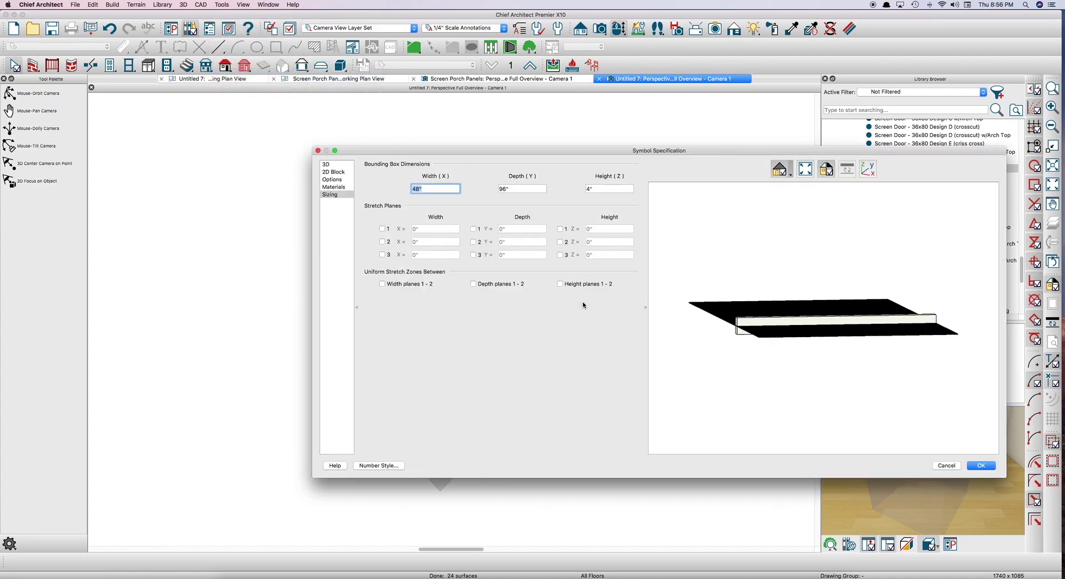
left_click(333, 165)
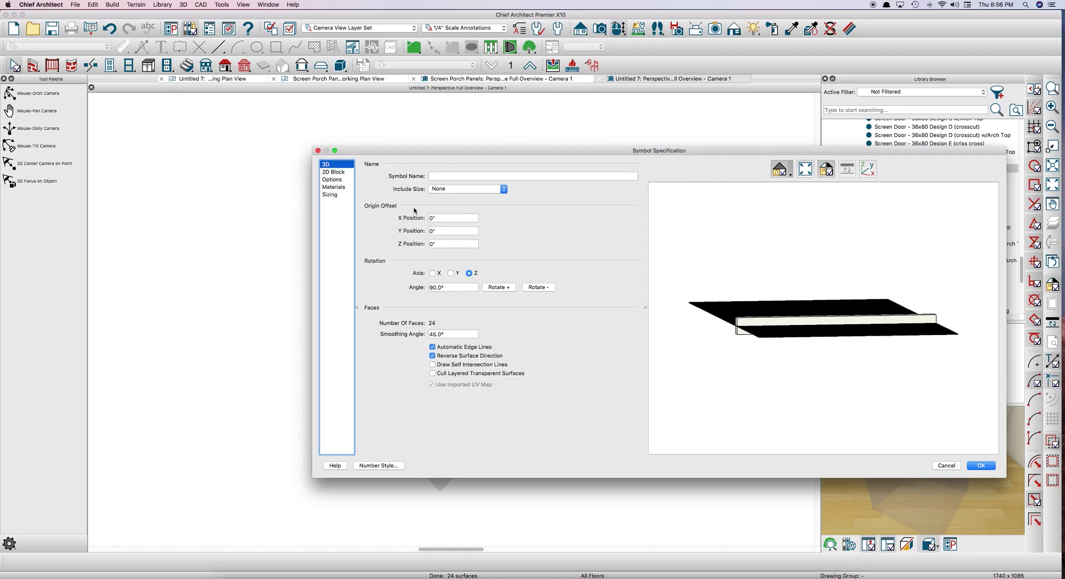
left_click(438, 177)
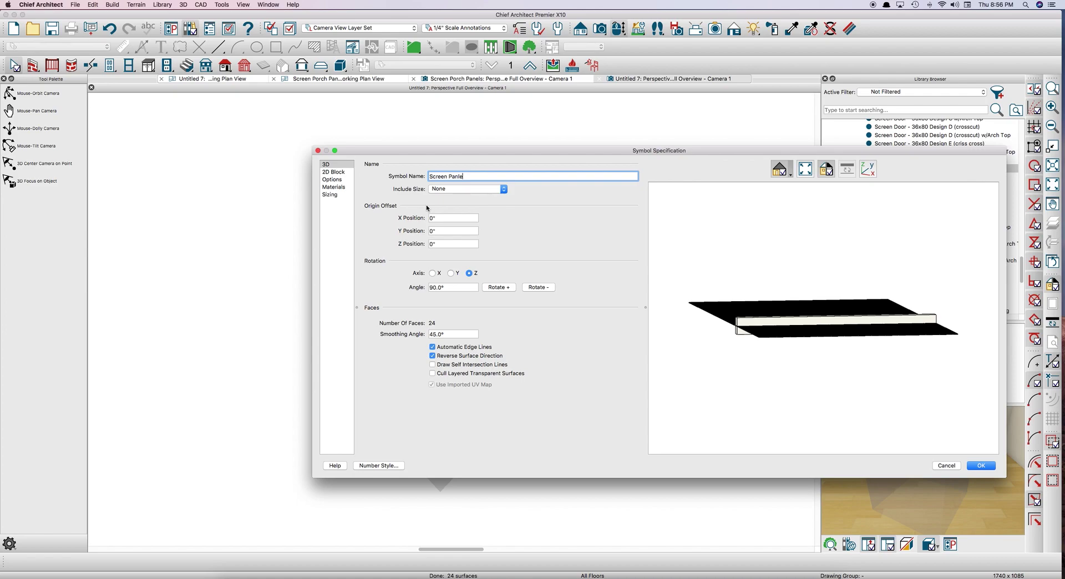
key("Tab")
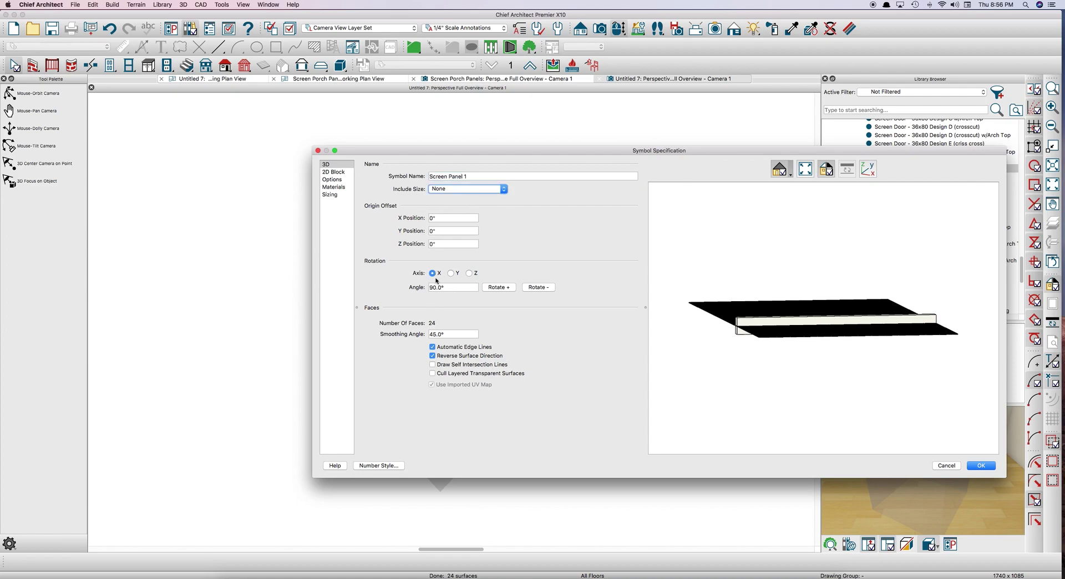
left_click_drag(782, 279, 789, 314)
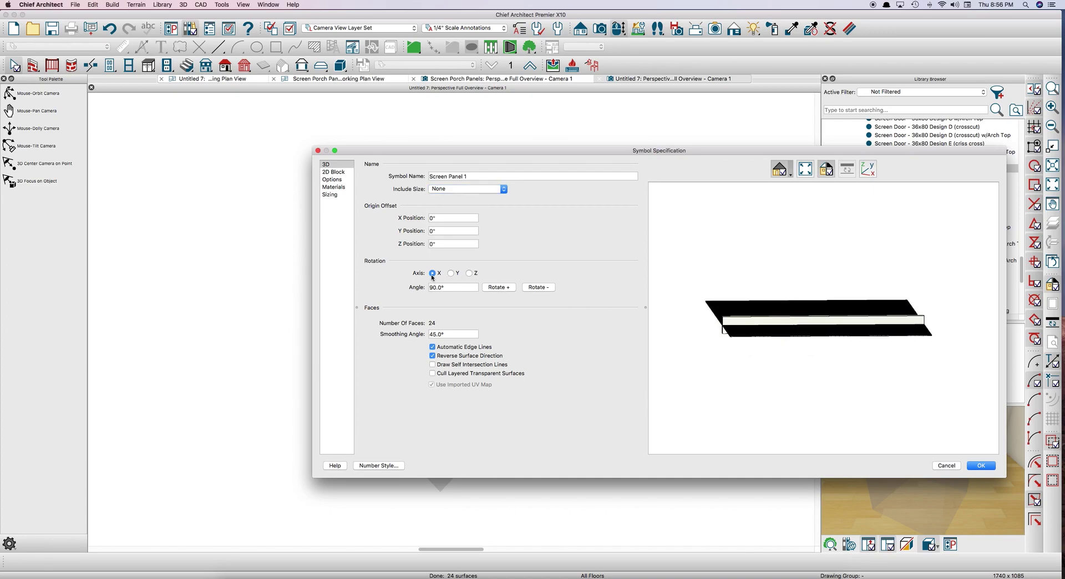
Stand the symbol upright 90° about X, generate its 2D block, and type it Railing/Fence Panel.
left_click(501, 288)
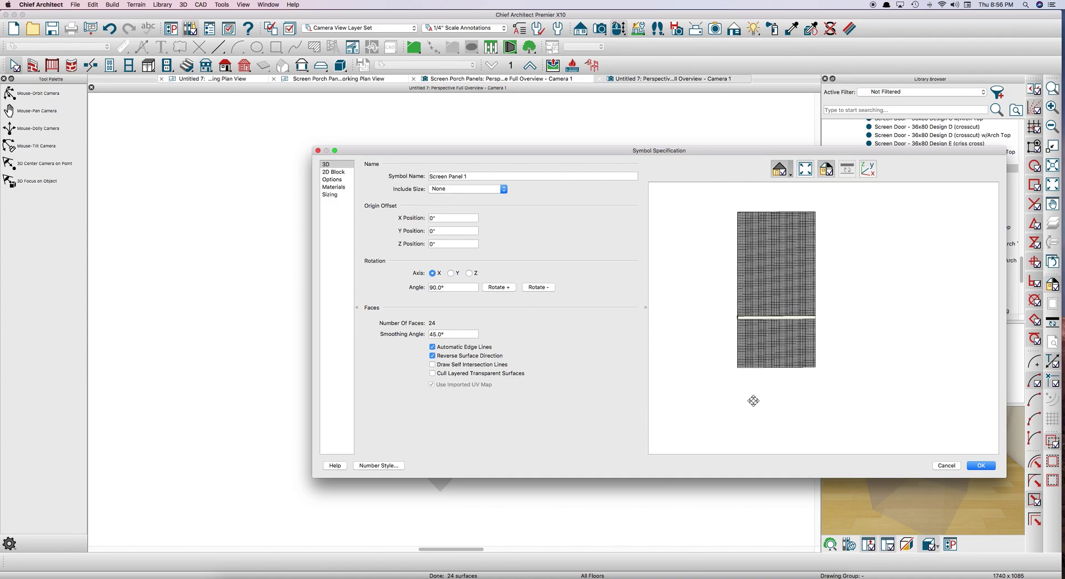
left_click(331, 173)
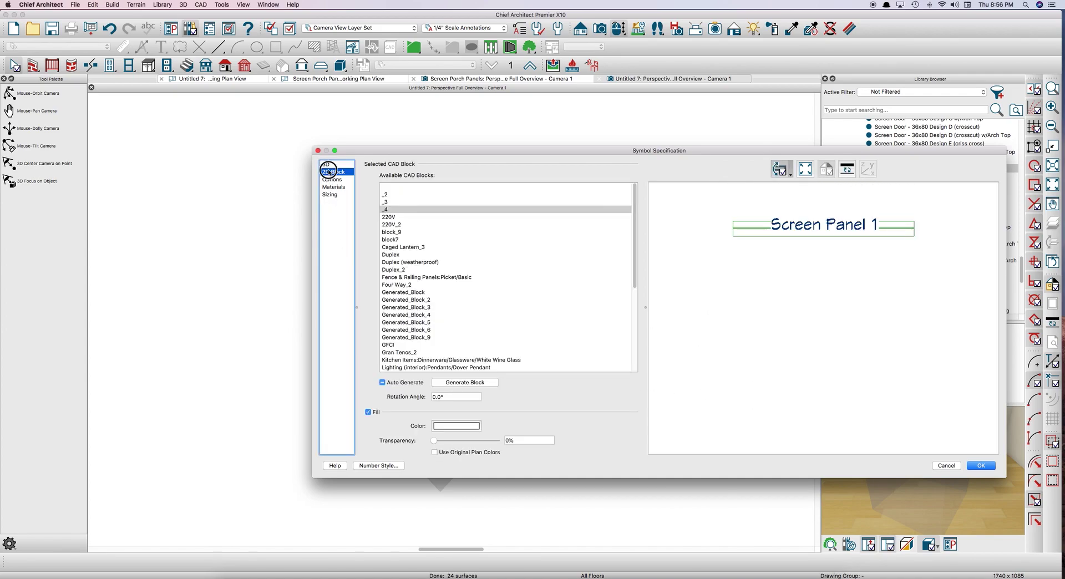
left_click(456, 383)
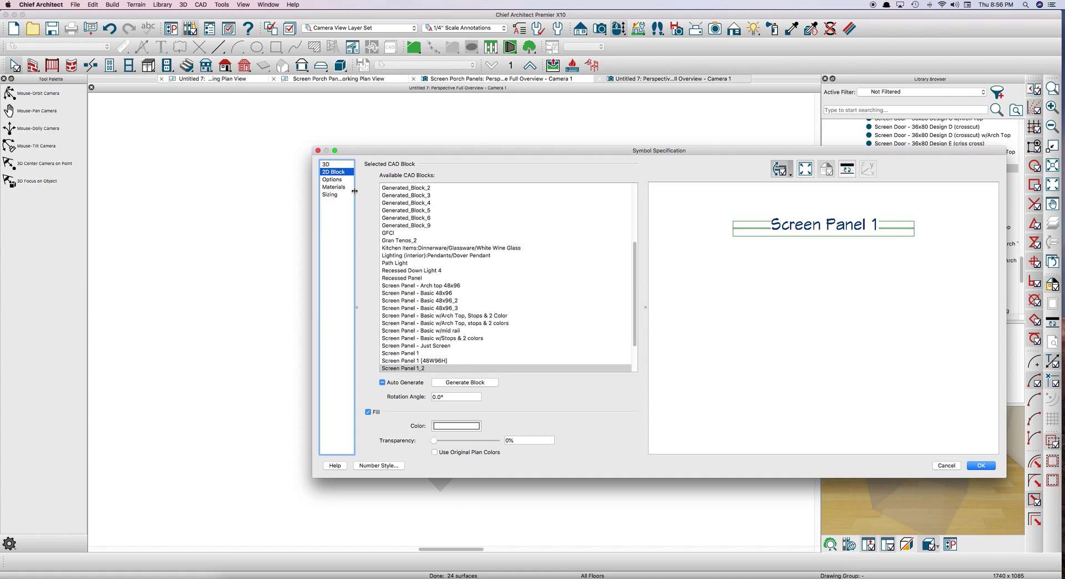
left_click(332, 179)
left_click(424, 175)
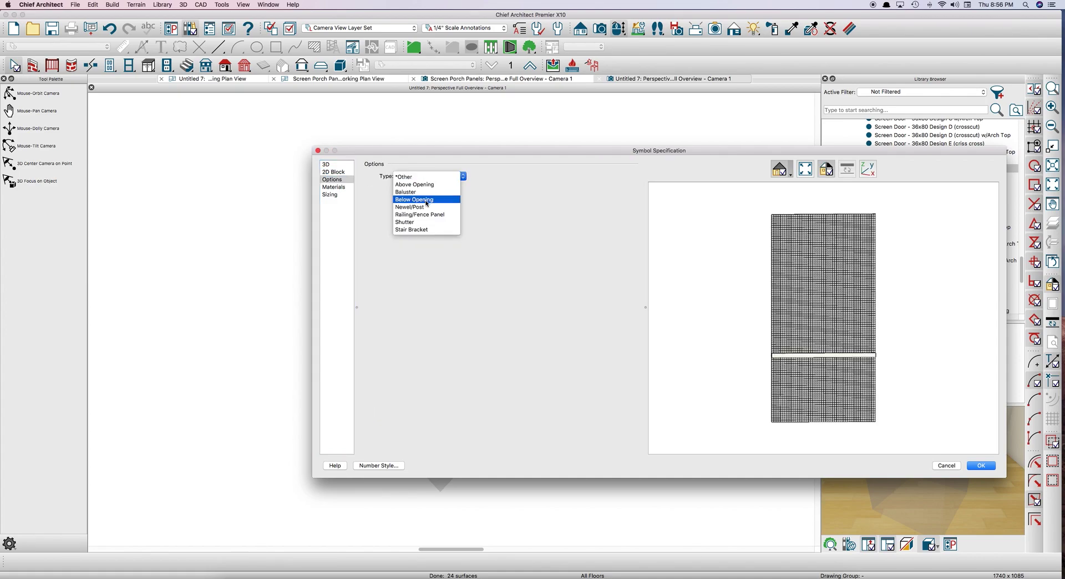
left_click(422, 214)
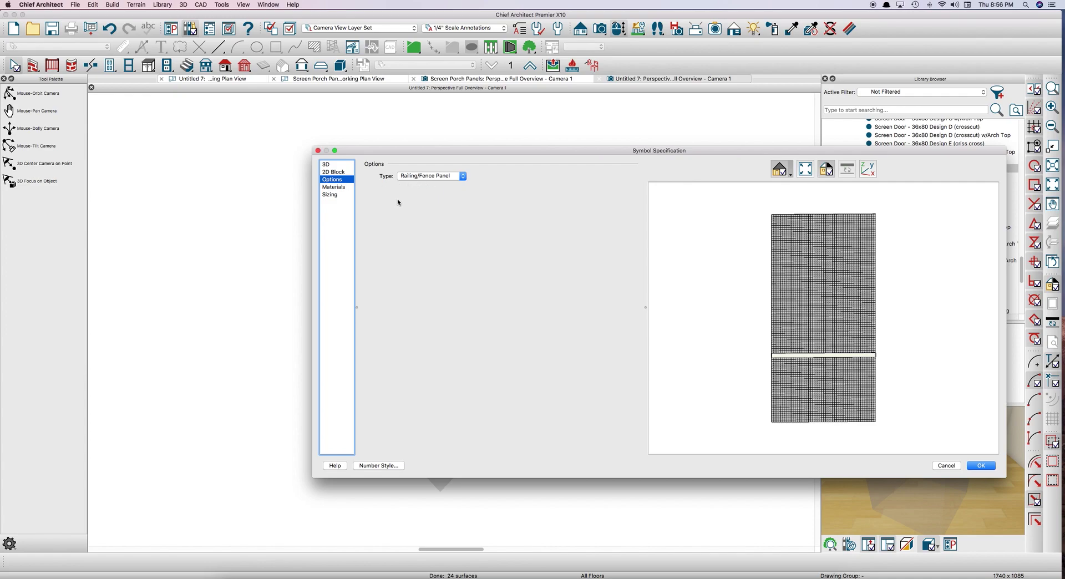
Enable height stretch plane 1 at 80" in the symbol's sizing settings.
left_click(333, 187)
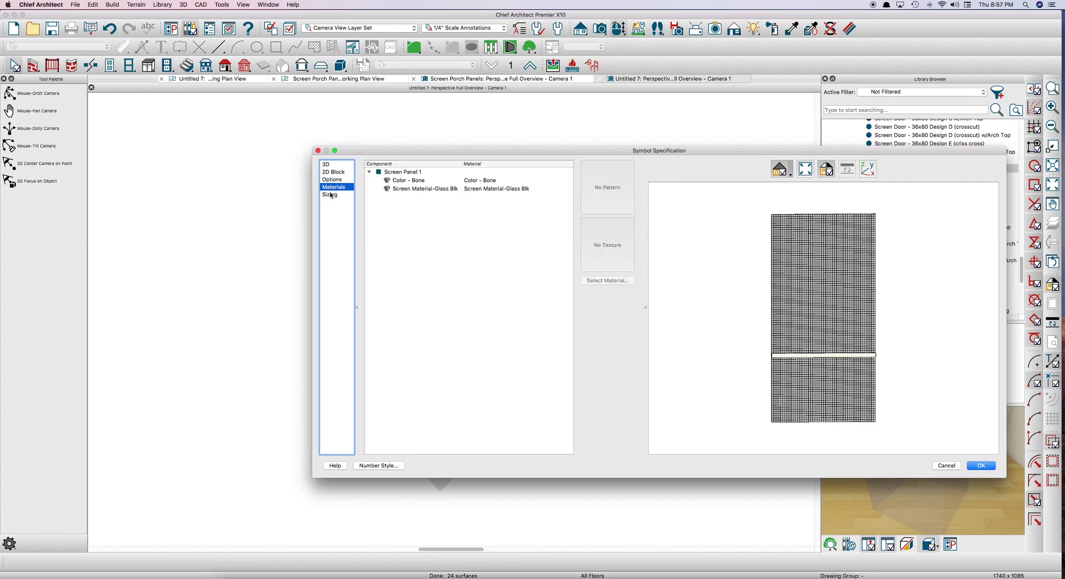
left_click(331, 194)
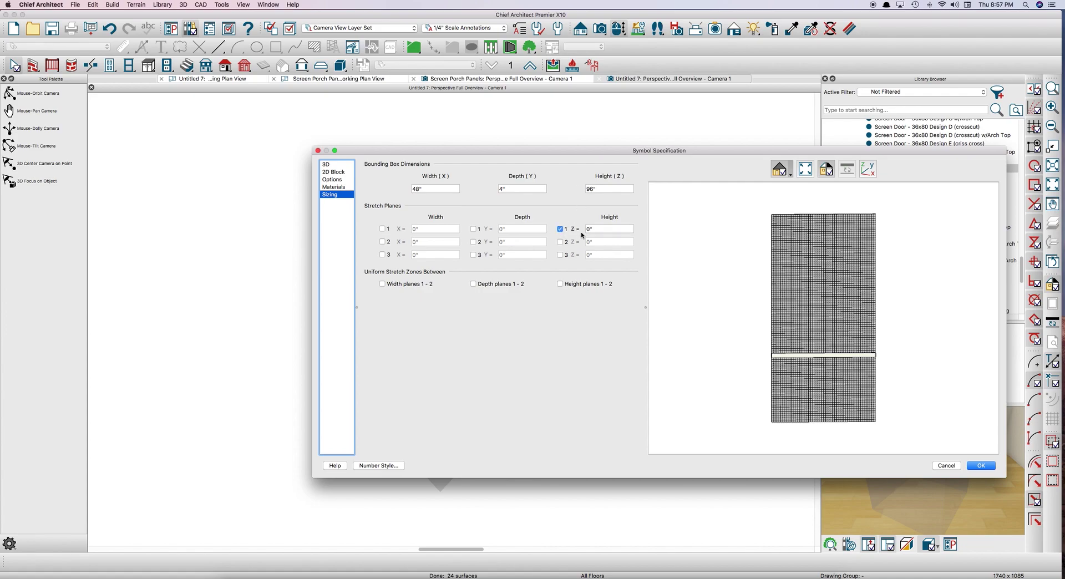
left_click(601, 229)
type("80")
key("Tab")
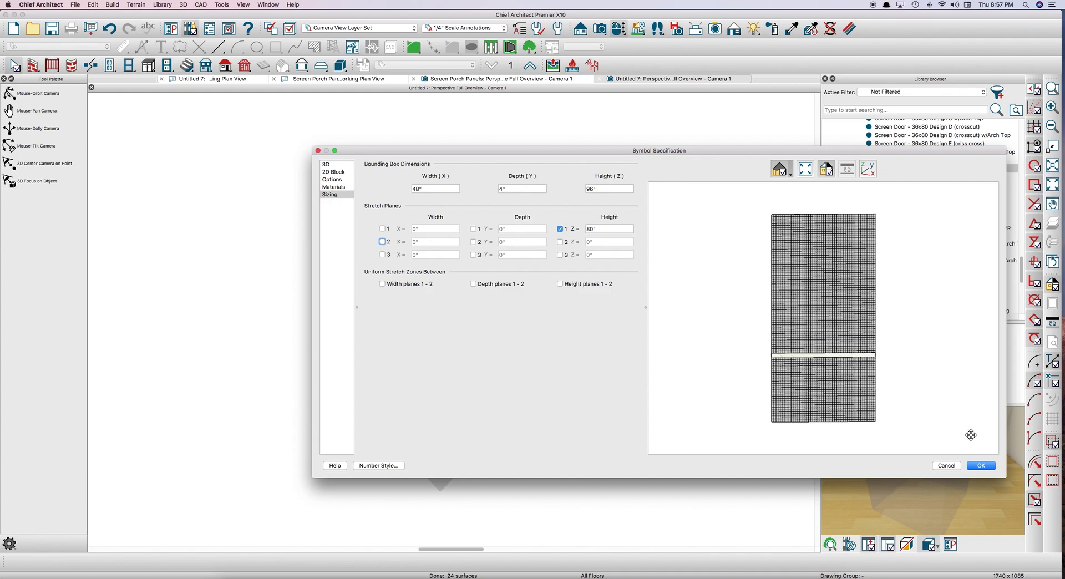
Save Screen Panel 1, then put it in the front and left-side porch railing openings.
left_click(980, 466)
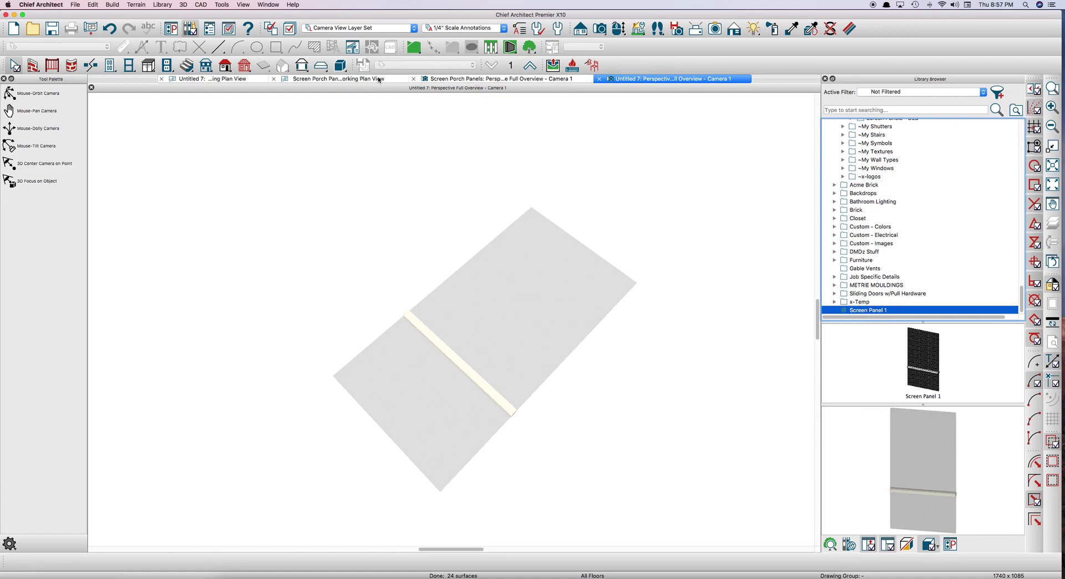
left_click(451, 78)
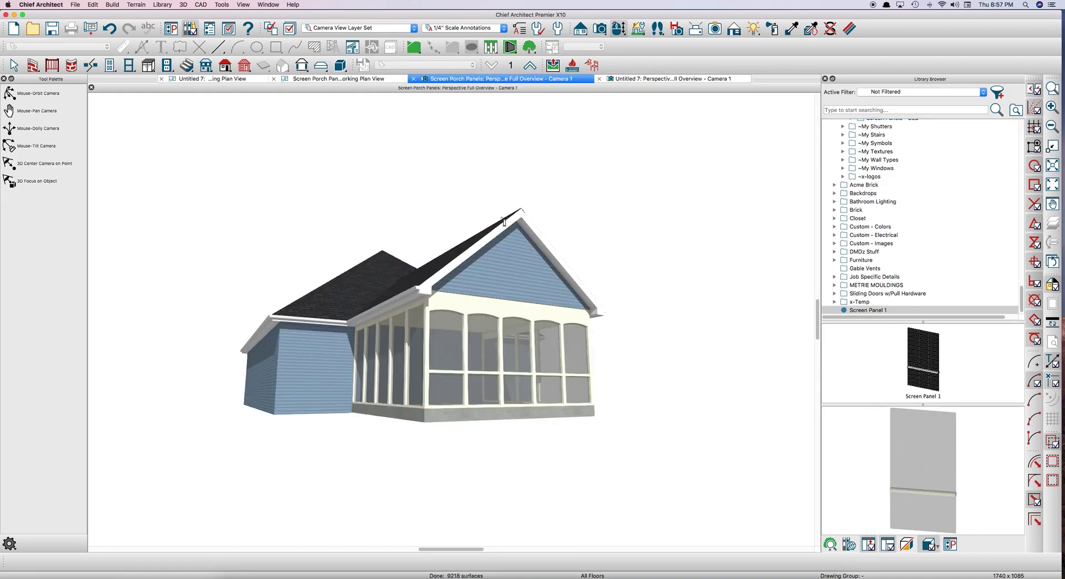
left_click(531, 364)
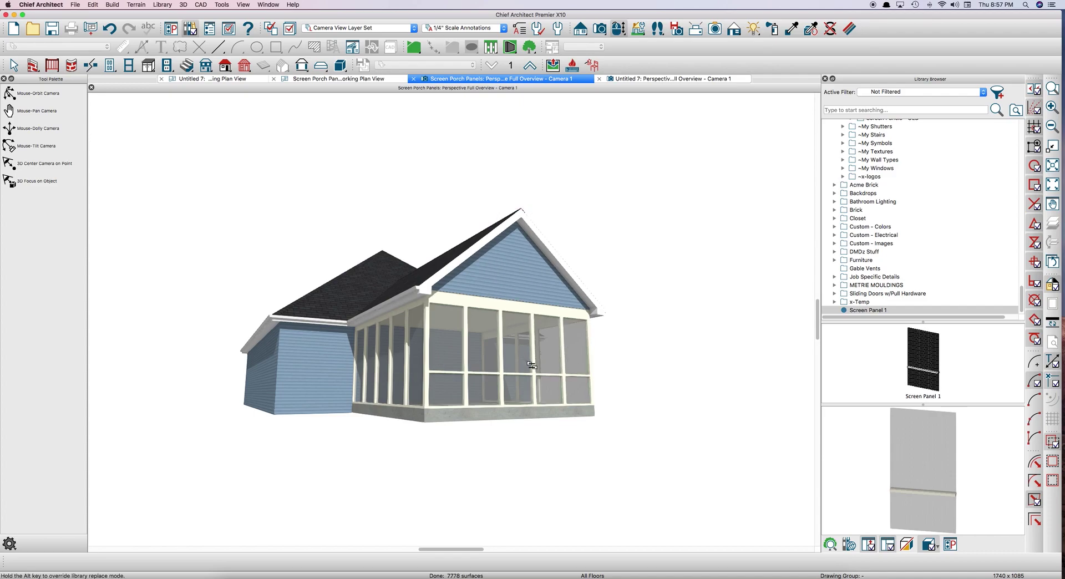
left_click(413, 373)
key("Escape")
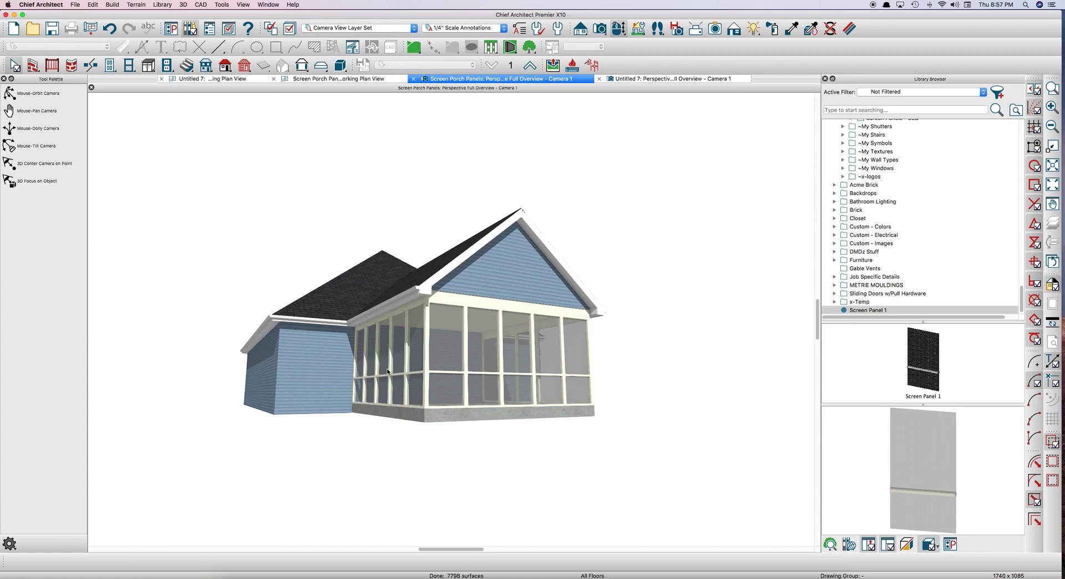
middle_click_drag(387, 371, 468, 369)
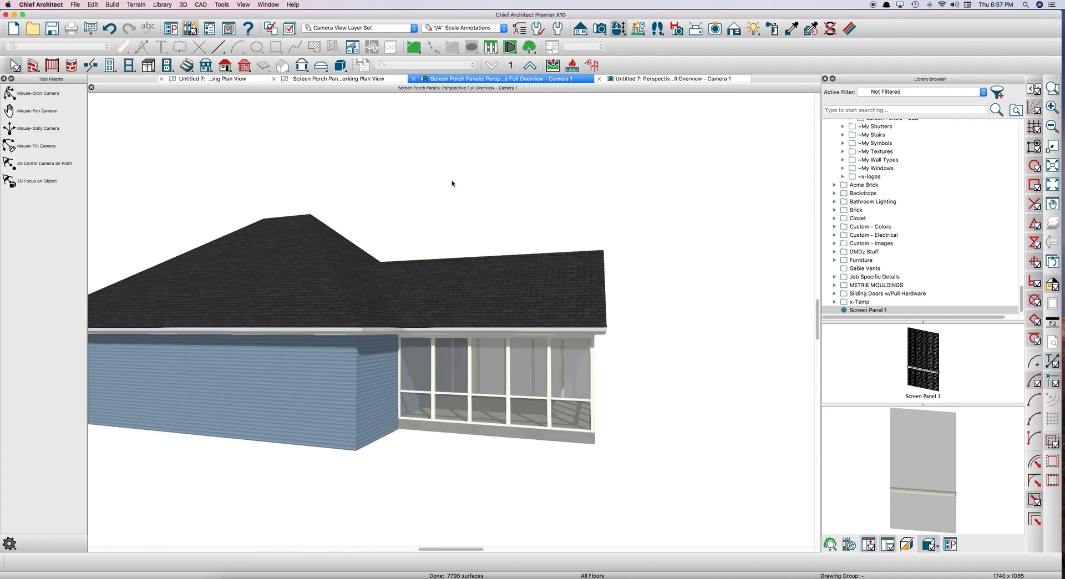
Delete the camera from the panel's working plan view.
left_click(225, 78)
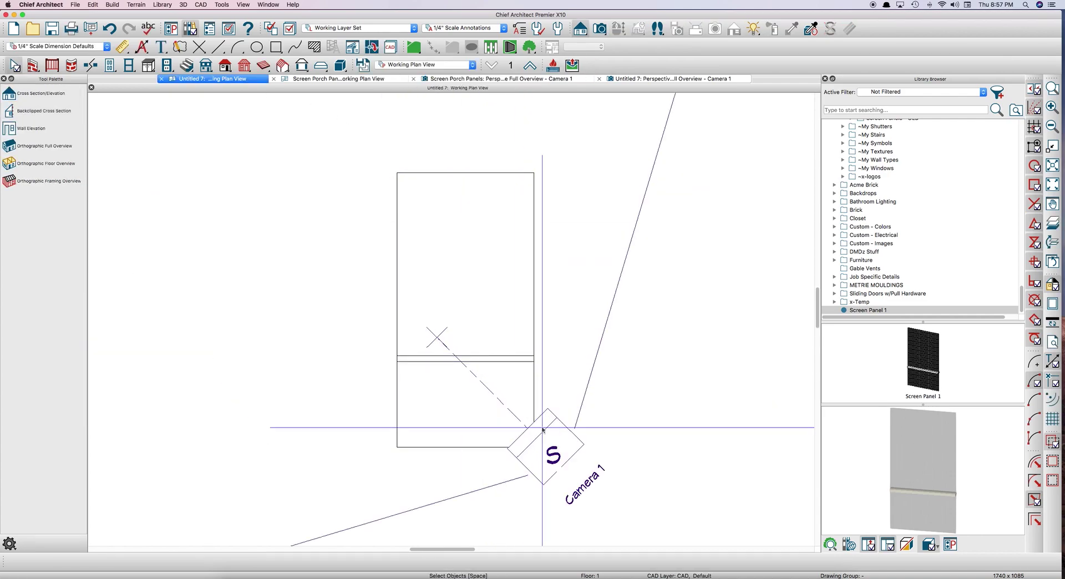
left_click(560, 447)
key("Delete")
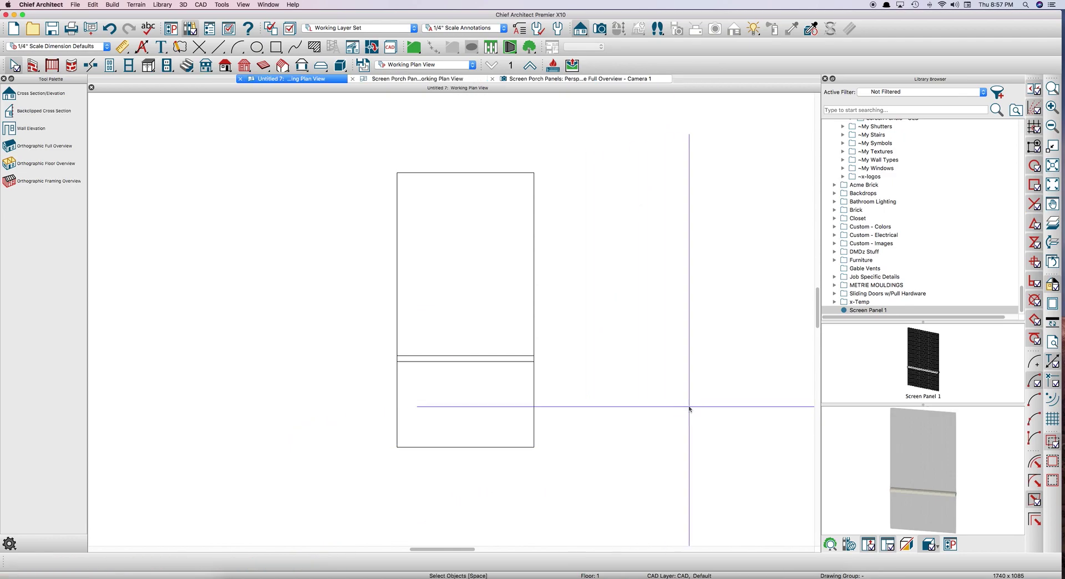
scroll(690, 411, "down", 3)
scroll(546, 256, "up", 2)
scroll(543, 258, "up", 1)
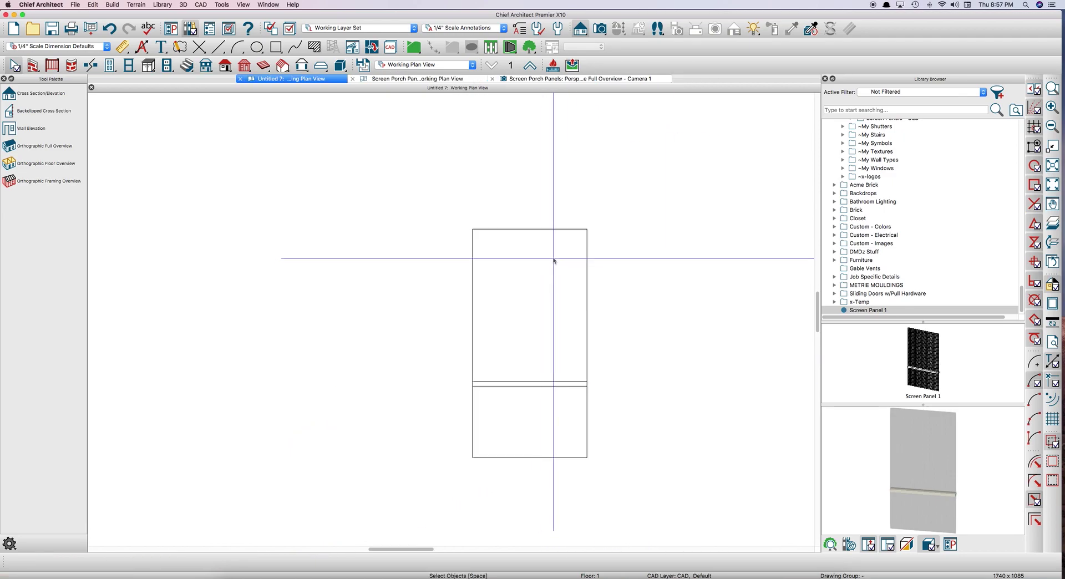
Move the middle divider up to form a 10" top band and bow its edge into an arch.
left_click(514, 384)
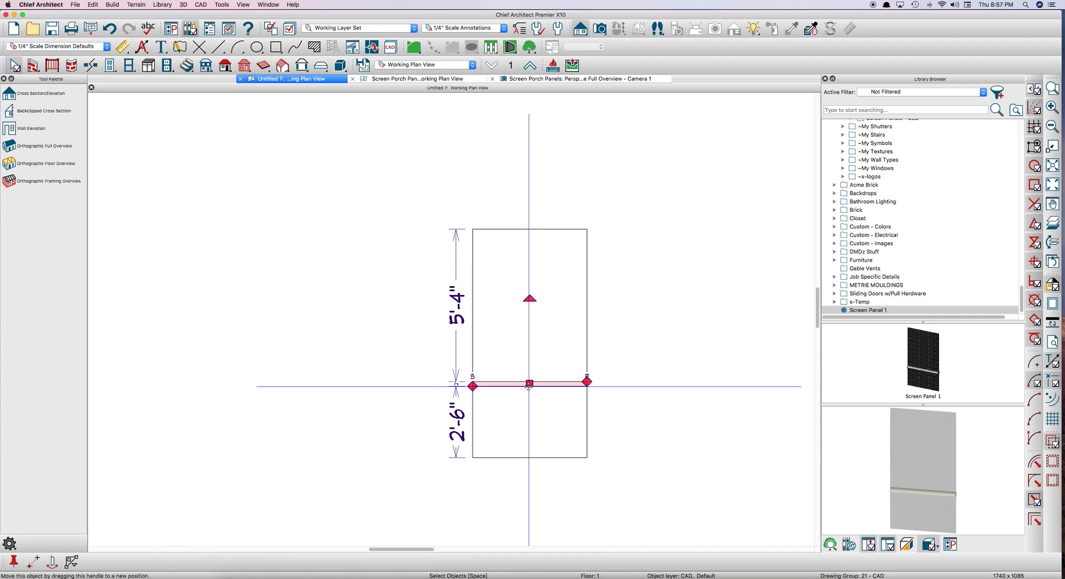
left_click_drag(530, 384, 549, 322)
scroll(525, 232, "up", 2)
scroll(527, 232, "up", 2)
key("Escape")
left_click(535, 325)
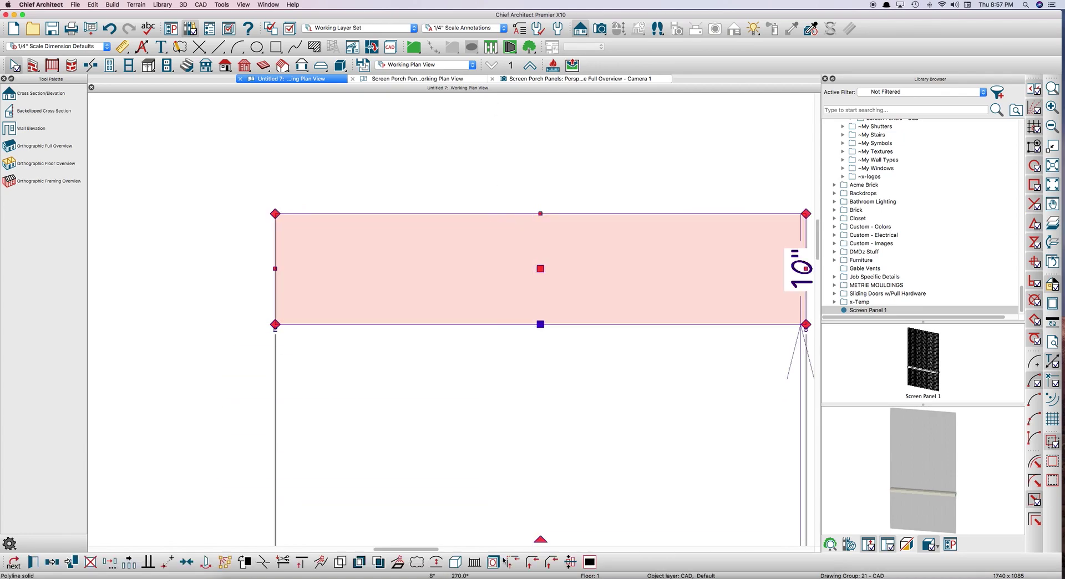
left_click(437, 563)
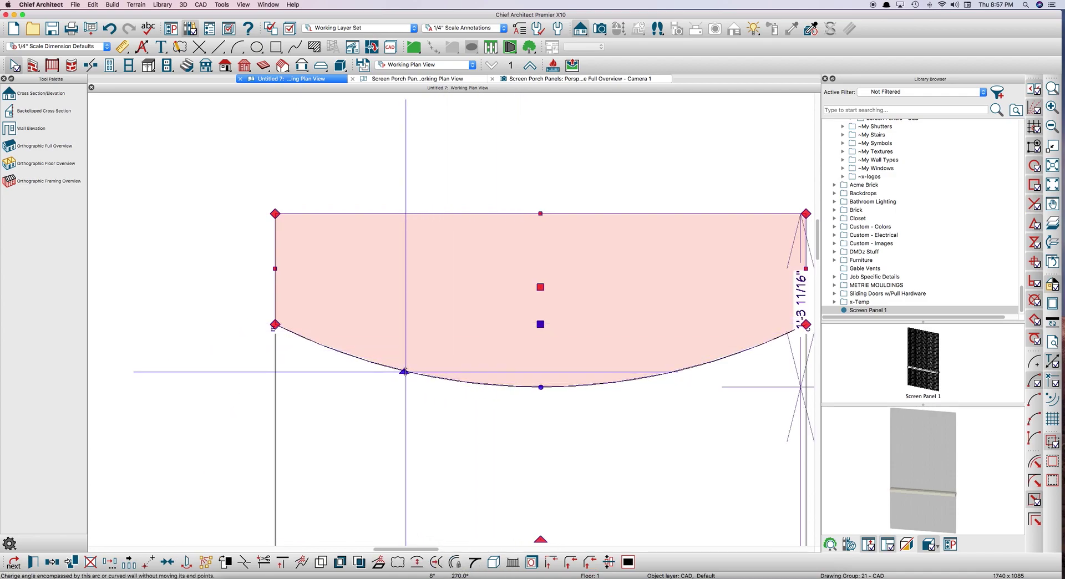
left_click_drag(404, 371, 406, 291)
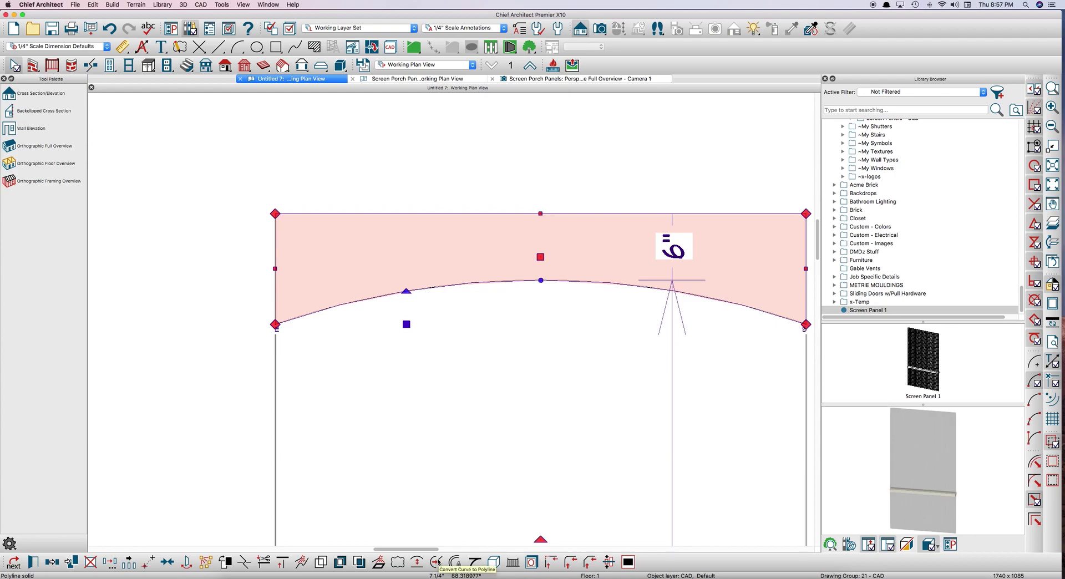
Convert the arch to an 18-sided polyline and view the panel in a 3D overview.
left_click(436, 562)
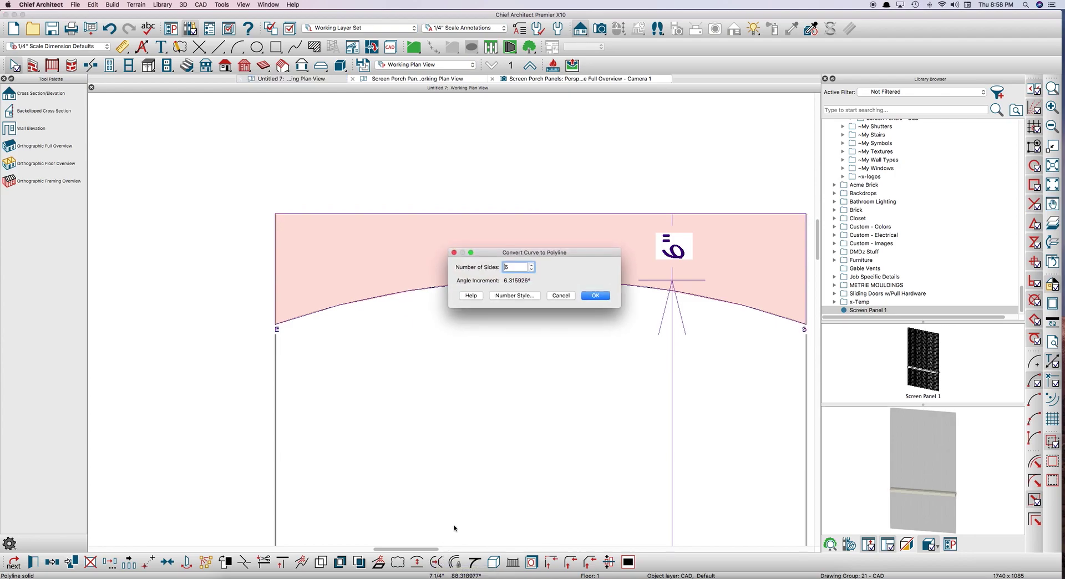
type("18")
key("Tab")
left_click(596, 295)
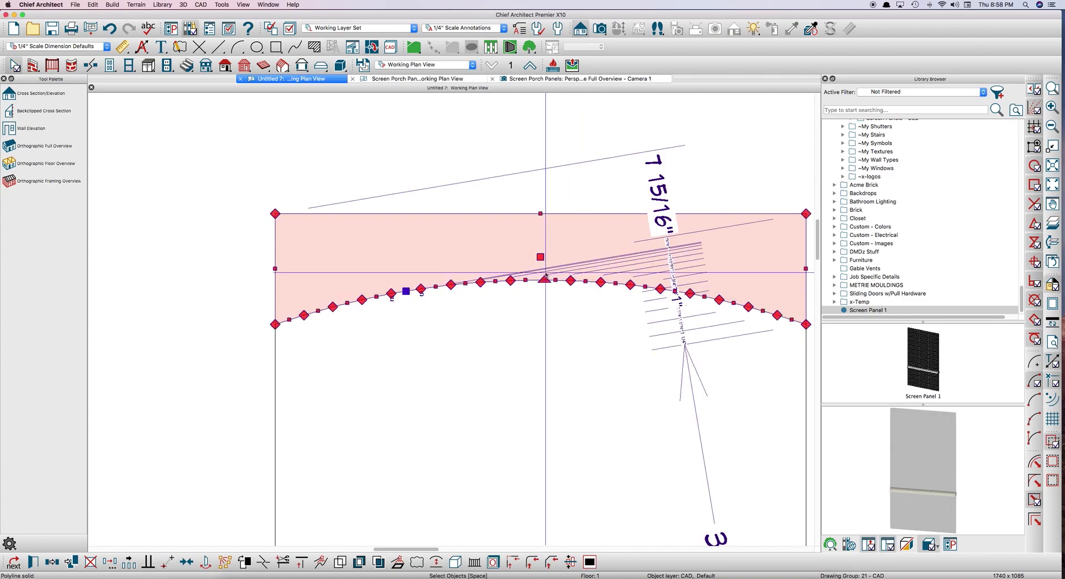
scroll(383, 172, "down", 1)
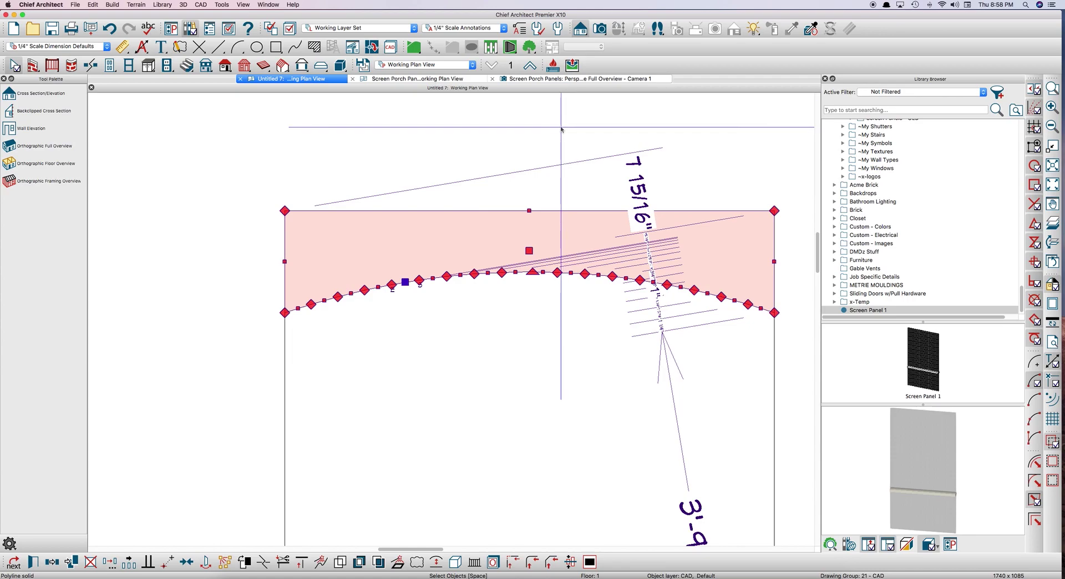
key("F9")
left_click_drag(532, 301, 503, 351)
Convert the panel to a library symbol named Screen Panel 2, rotated upright about X.
key("space")
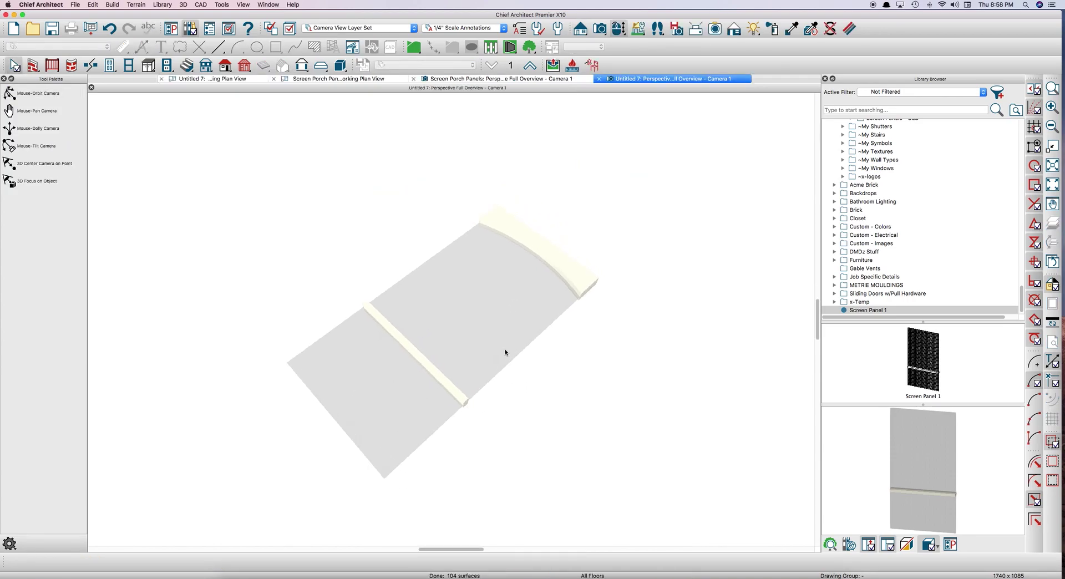
left_click(221, 4)
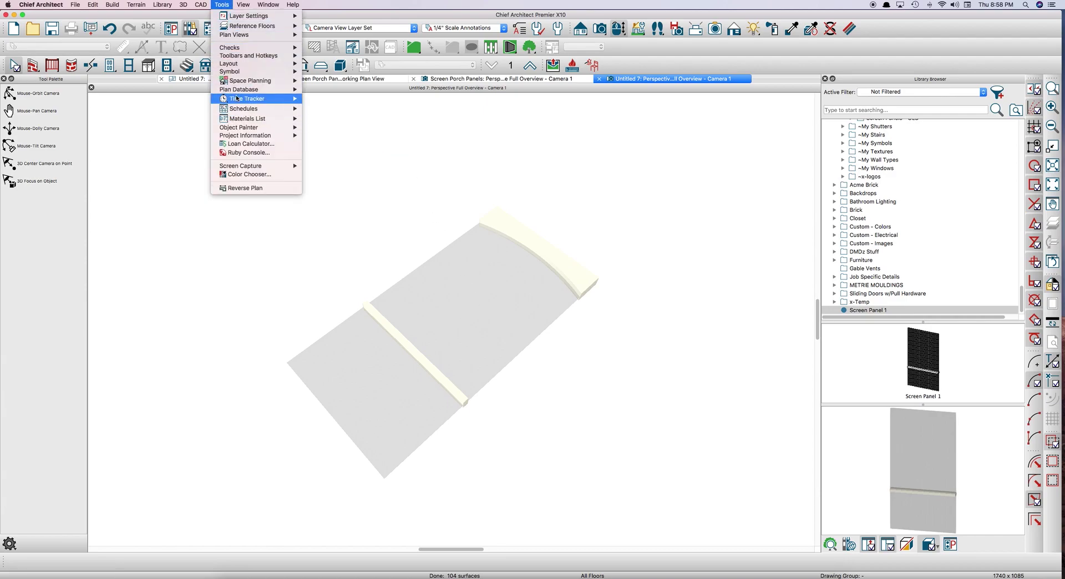
mouse_move(244, 71)
left_click(339, 80)
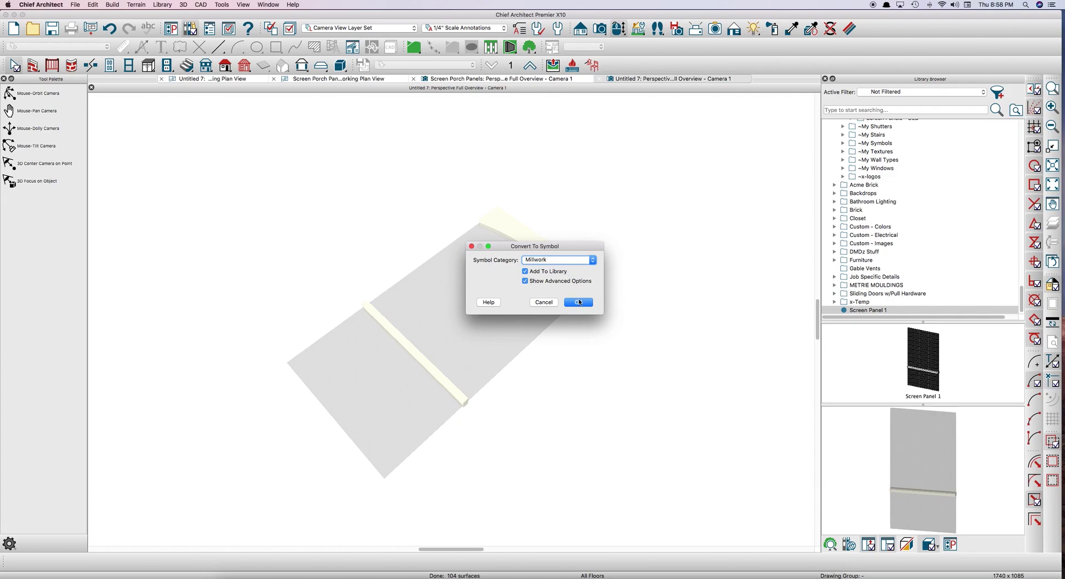
left_click(578, 302)
left_click(326, 164)
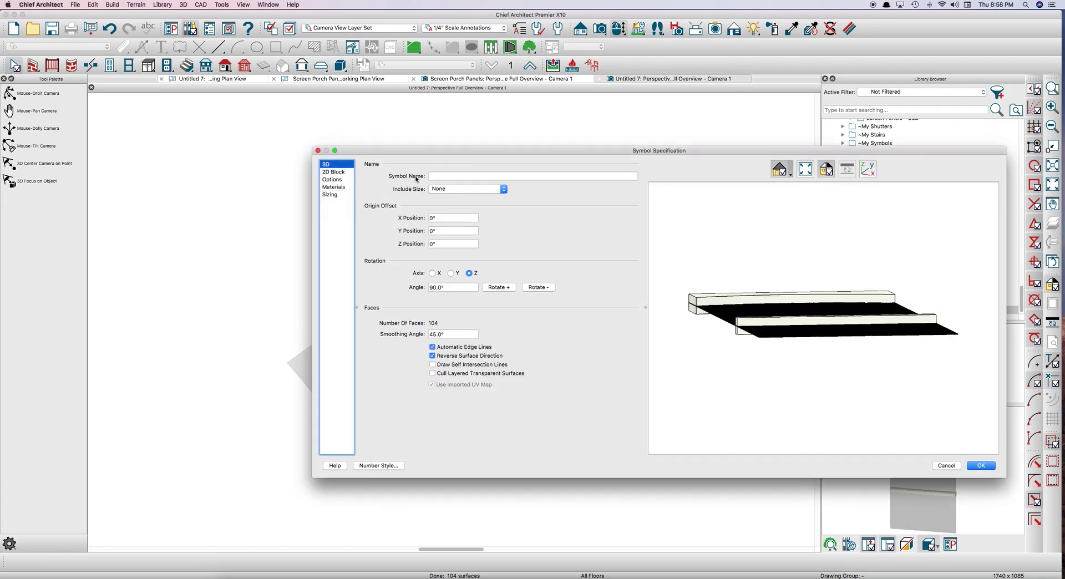
left_click(438, 175)
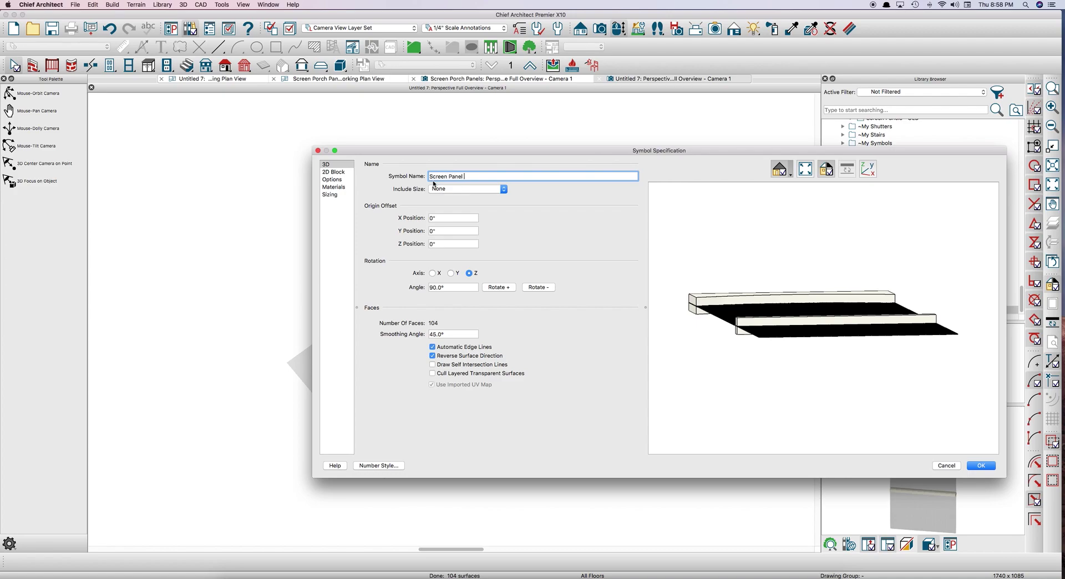
key("Tab")
key("Tab")
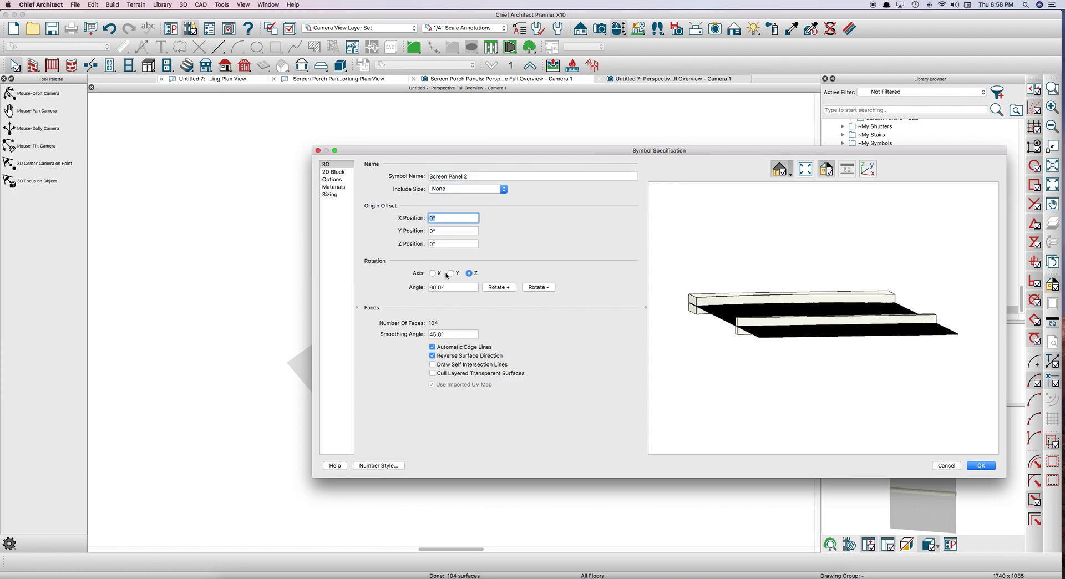
left_click(512, 287)
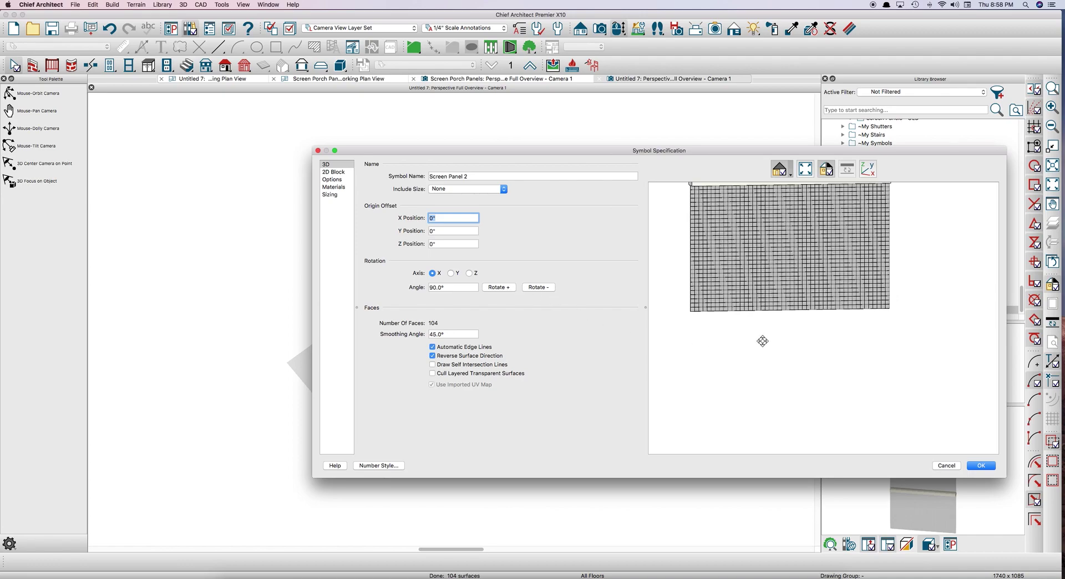
Make the symbol type Railing/Fence Panel with a height stretch plane, then save it.
left_click(329, 172)
left_click(329, 180)
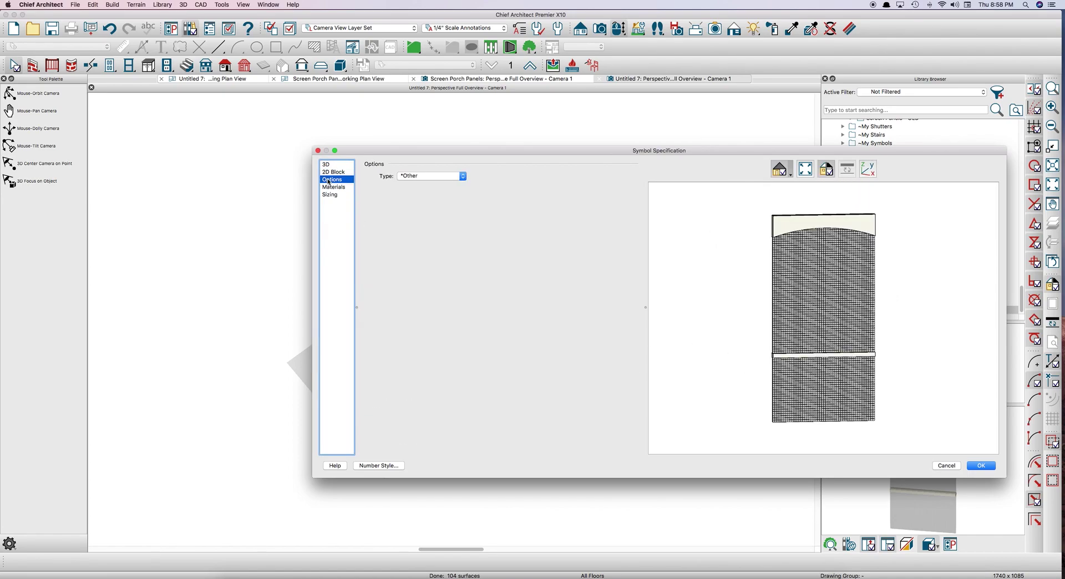
left_click(413, 176)
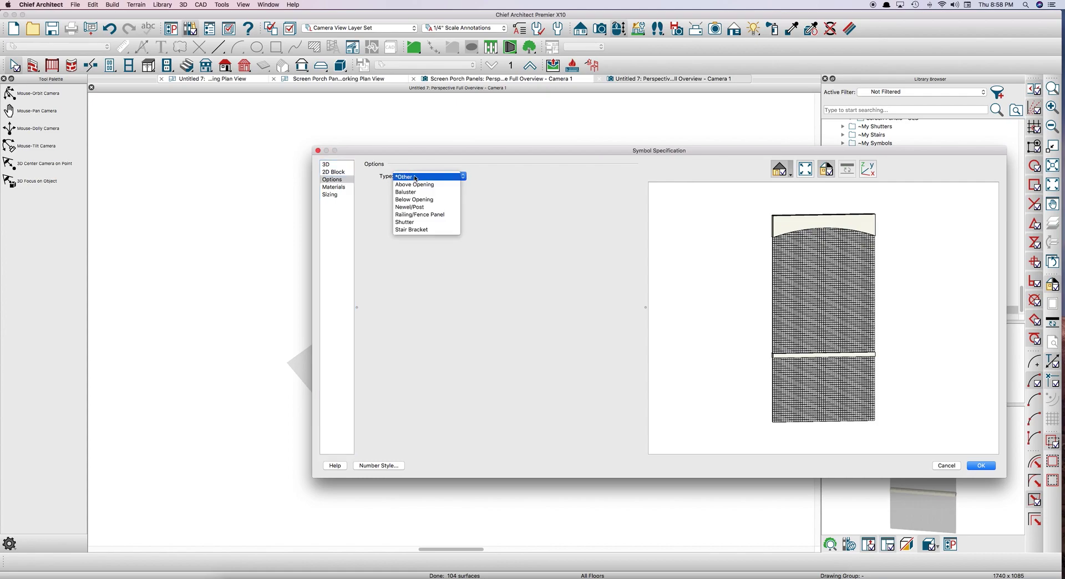
left_click(424, 217)
left_click(333, 195)
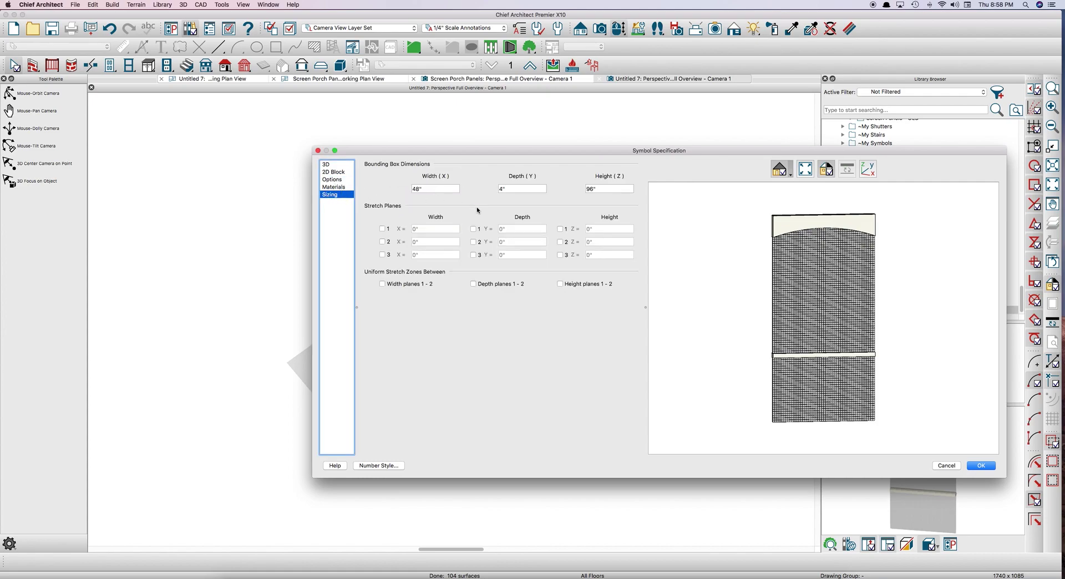
left_click(604, 228)
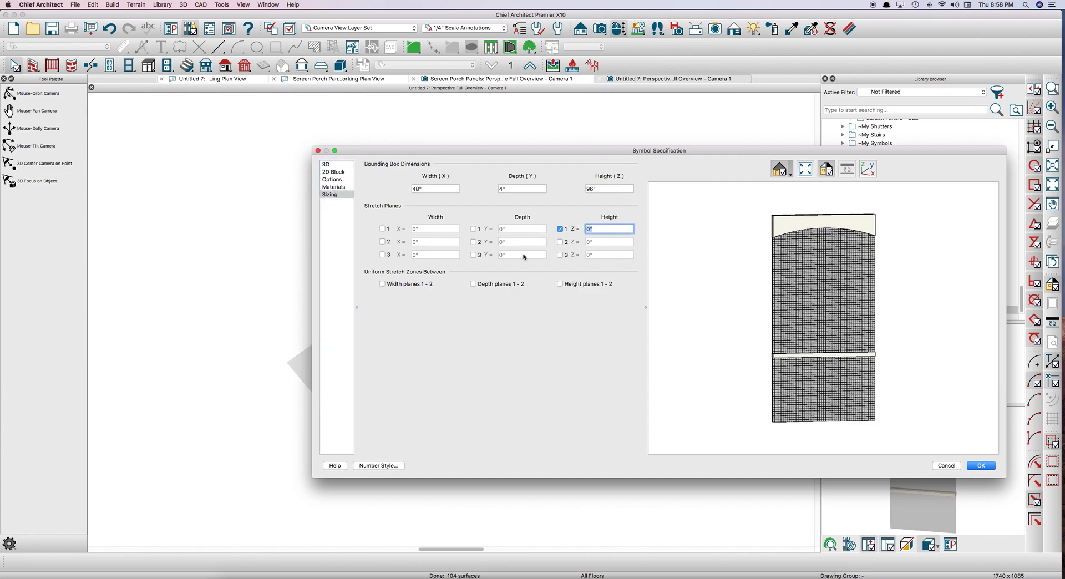
left_click(980, 466)
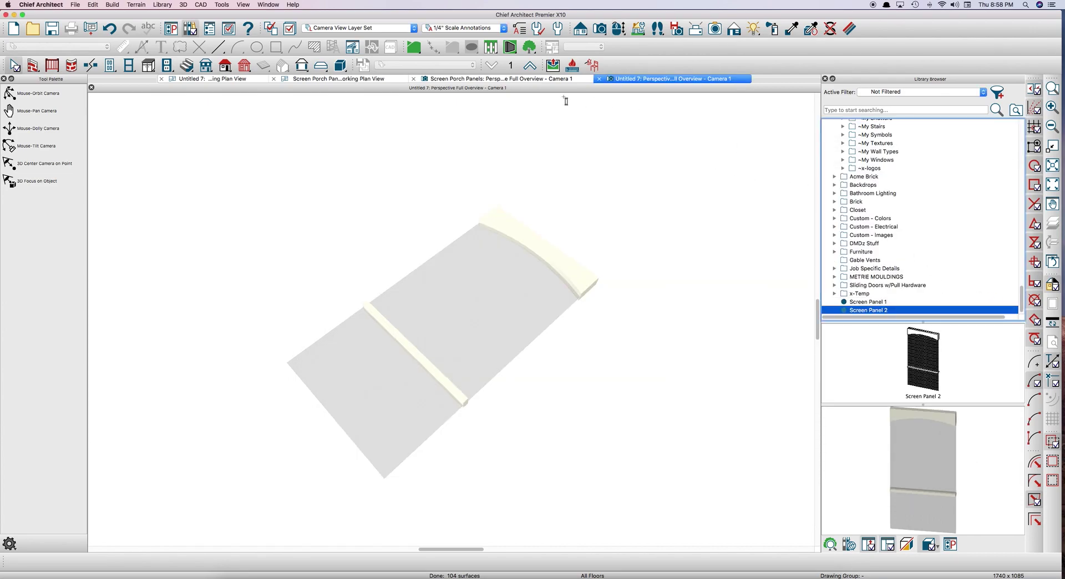
Replace the front and gable-end porch screen panels with arched Screen Panel 2.
left_click(490, 80)
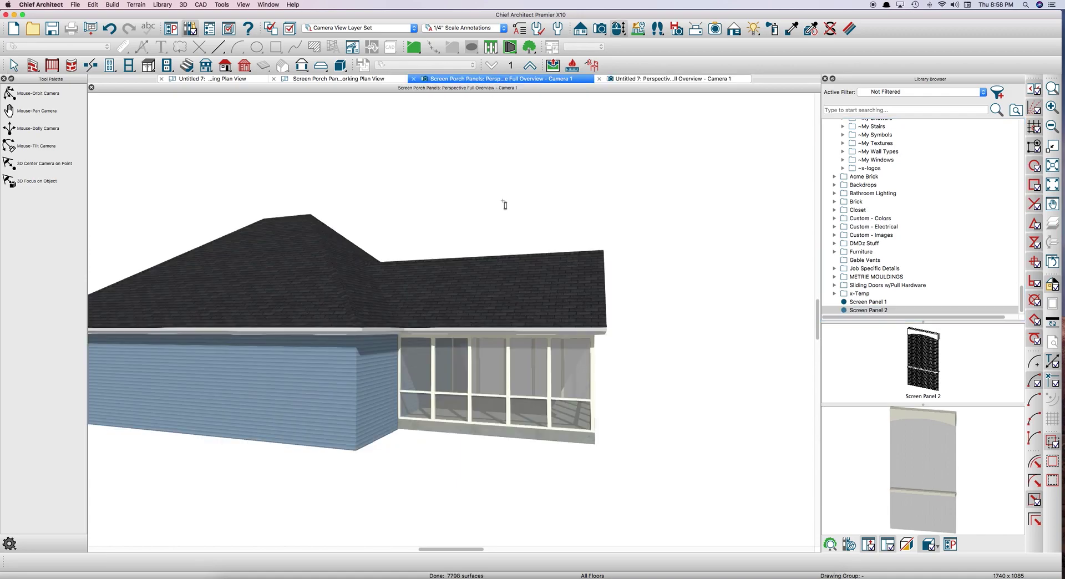
left_click(499, 378)
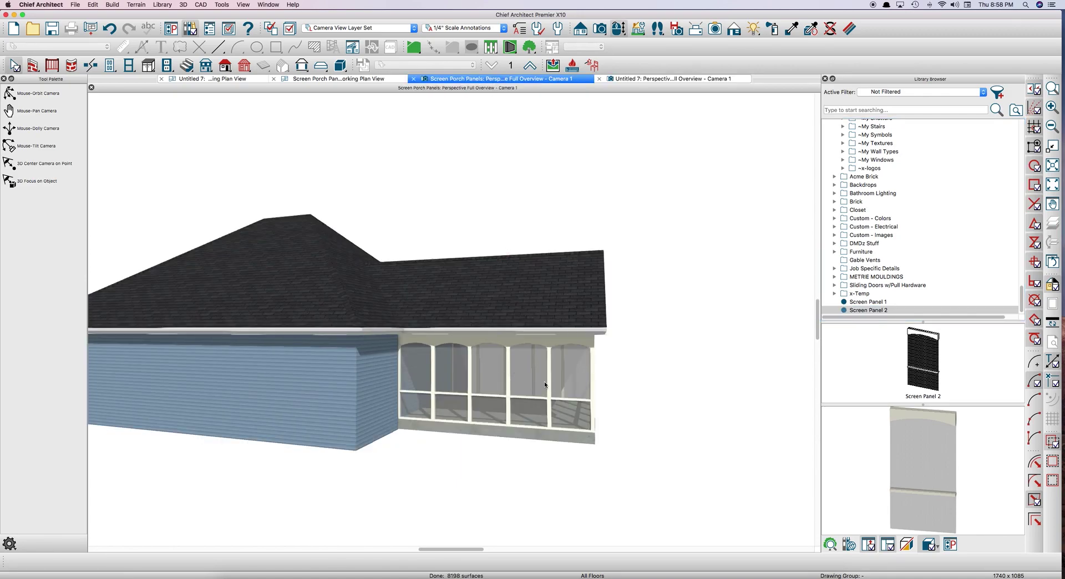
middle_click_drag(544, 381, 421, 366)
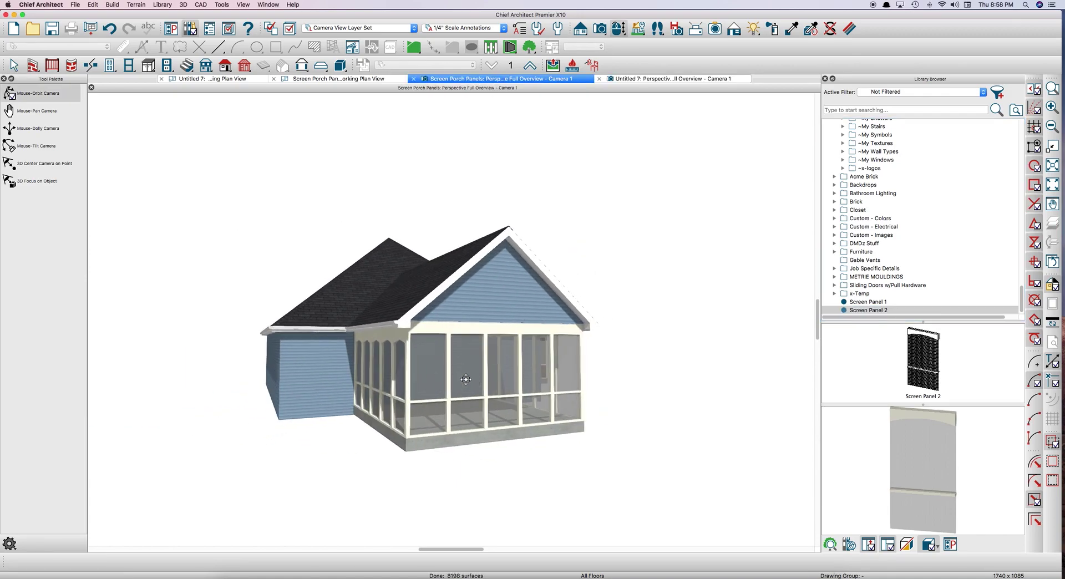
left_click(867, 309)
left_click(444, 384)
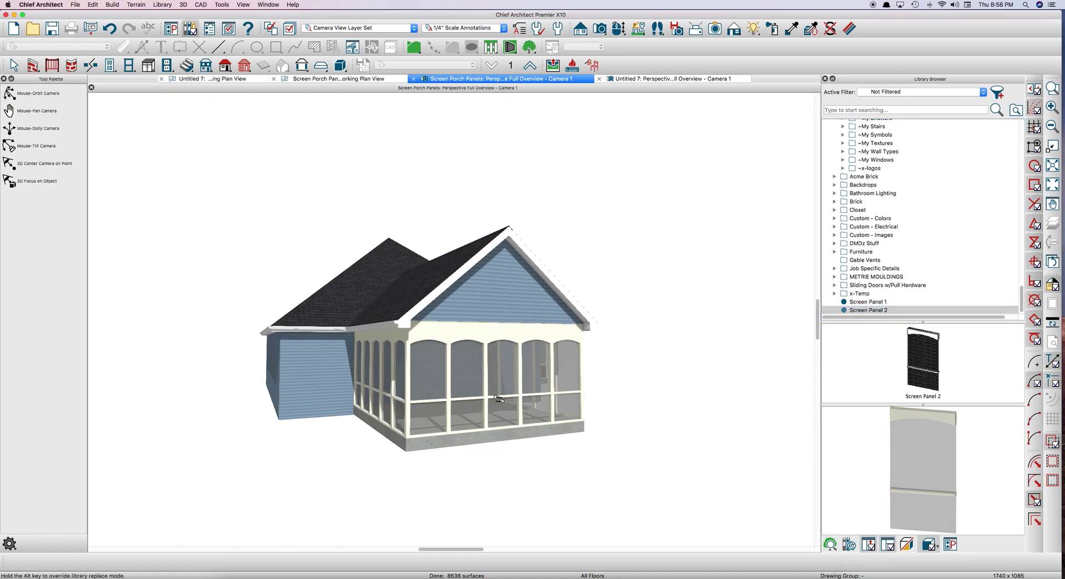
middle_click_drag(442, 373, 599, 351)
Place the 36x80 Design B arch-top screen door in the porch wall and slide it left.
scroll(887, 179, "up", 10)
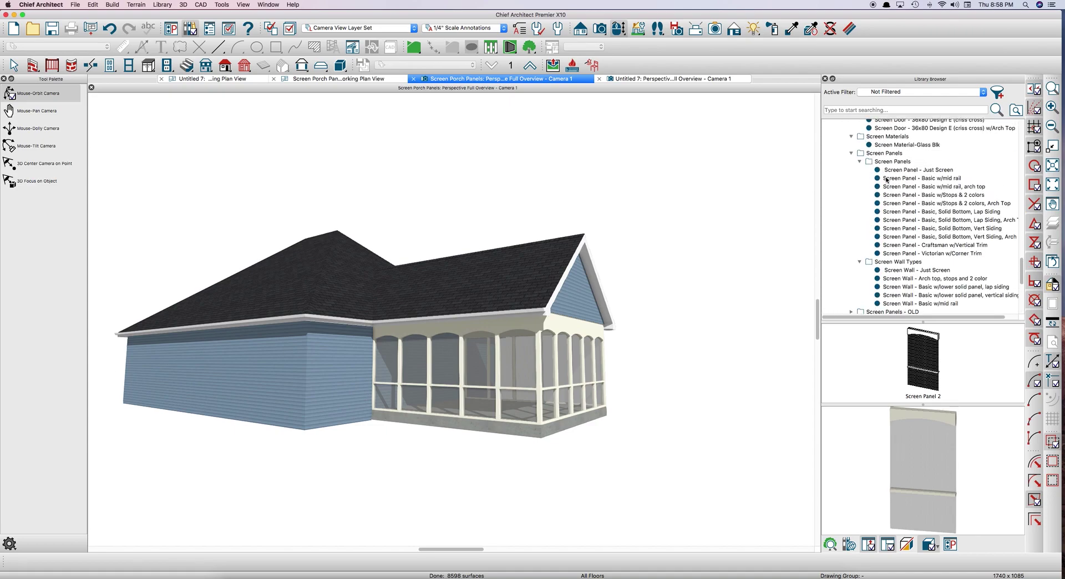
left_click(914, 145)
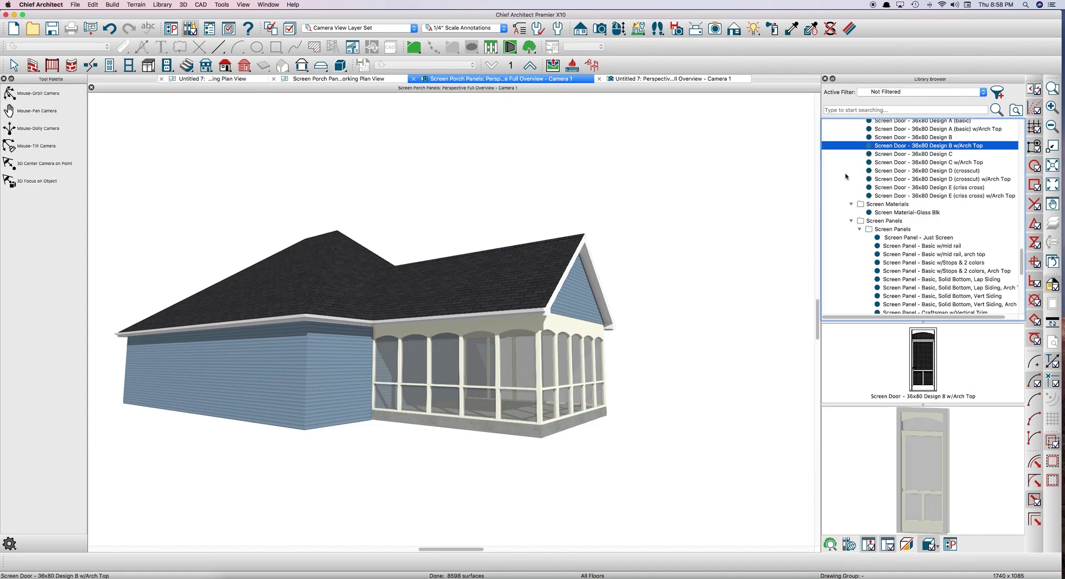
left_click(491, 353)
key("space")
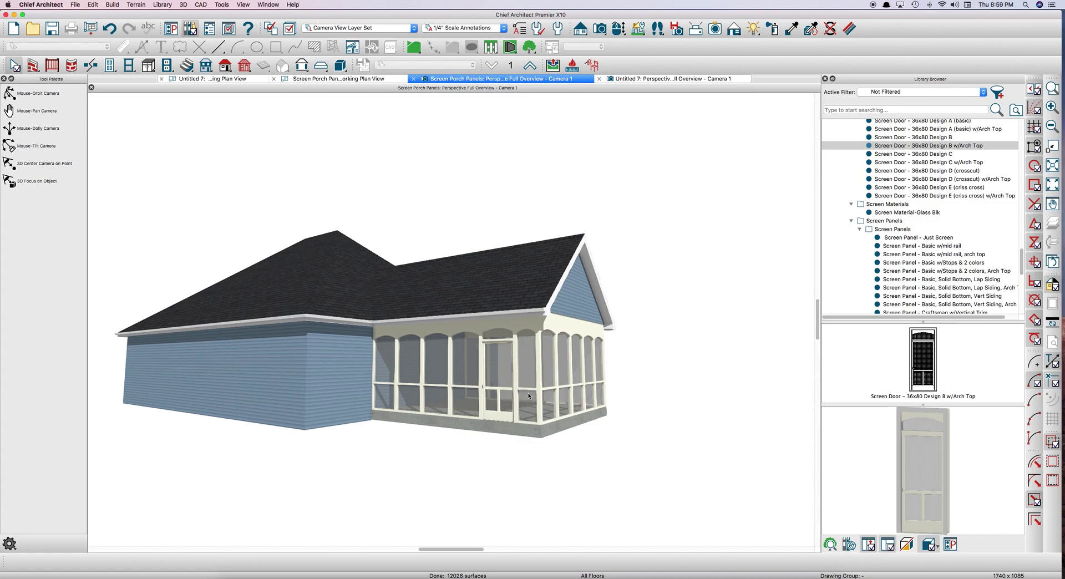
left_click(494, 387)
left_click_drag(495, 387, 470, 379)
middle_click_drag(470, 379, 511, 380)
left_click_drag(510, 380, 571, 380)
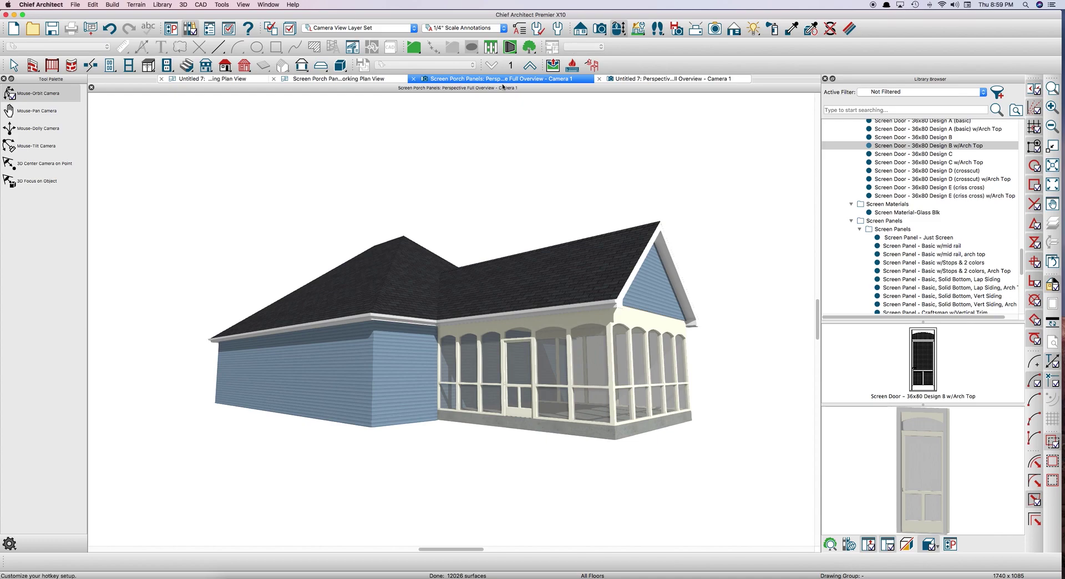
Return to Untitled 7's plan view and zoom to frame the arched panel and Camera 1.
left_click(234, 80)
scroll(476, 186, "down", 6)
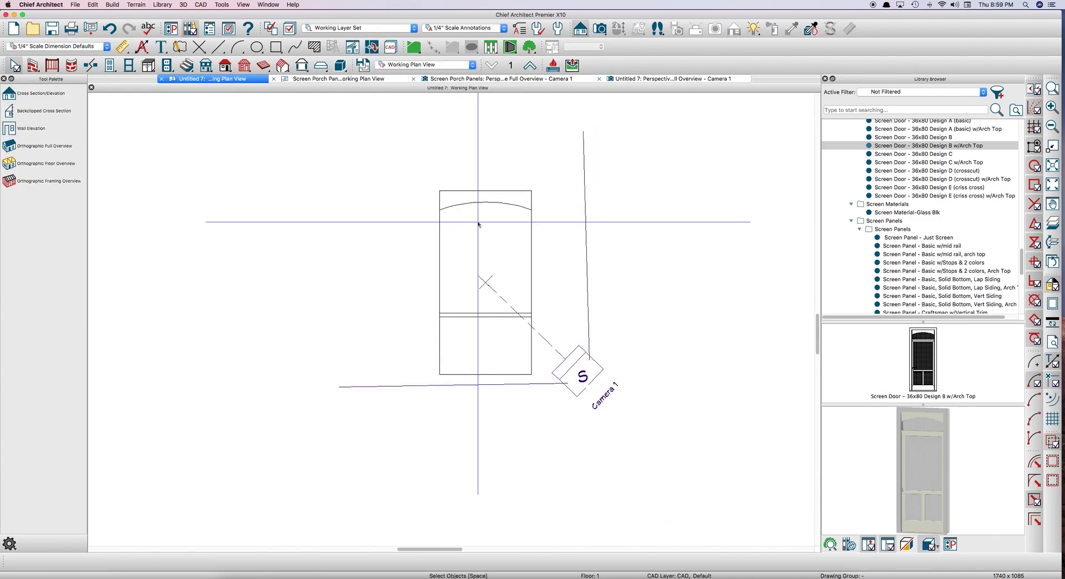
scroll(433, 203, "up", 3)
scroll(453, 203, "down", 1)
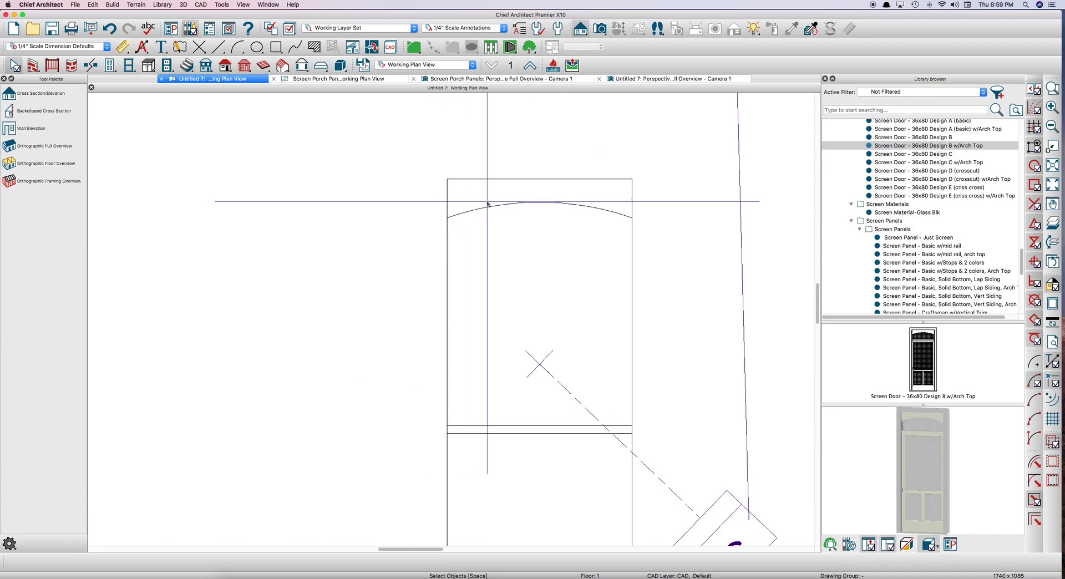
scroll(487, 204, "down", 2)
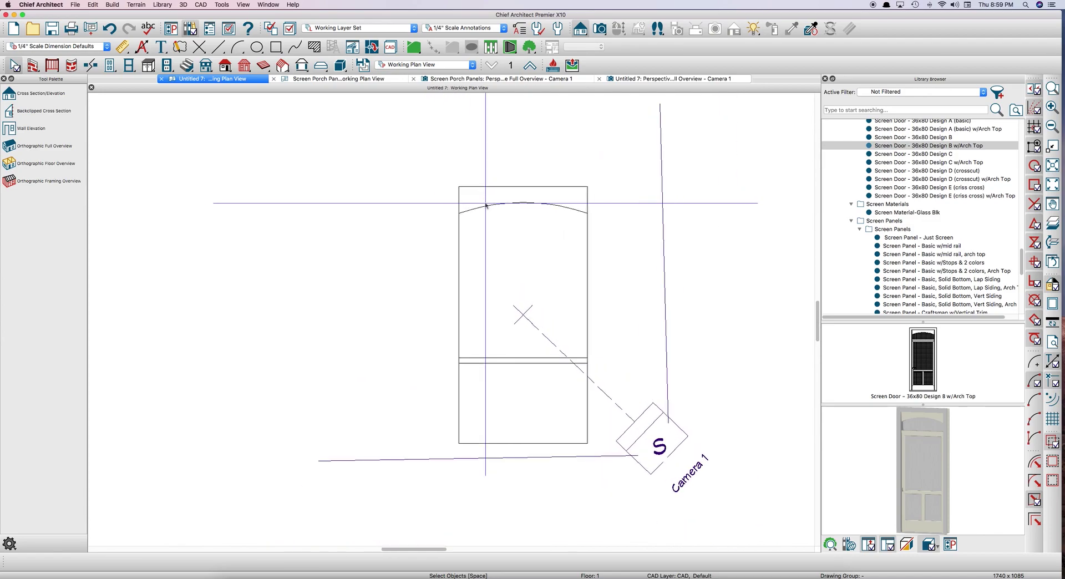